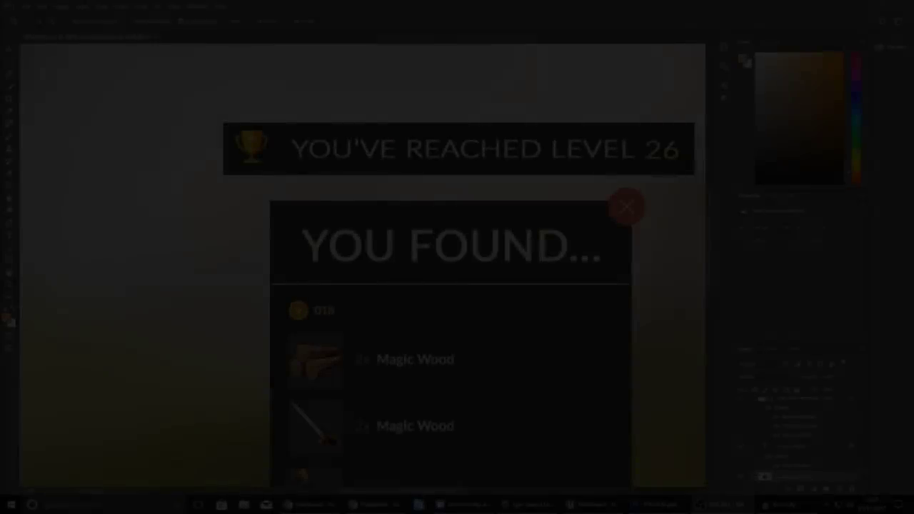
# - Examine the level-up banner and the loot popup design in the RPGHUD mockup, both close up and as a whole
pyautogui.scroll(-2, 374, 272)
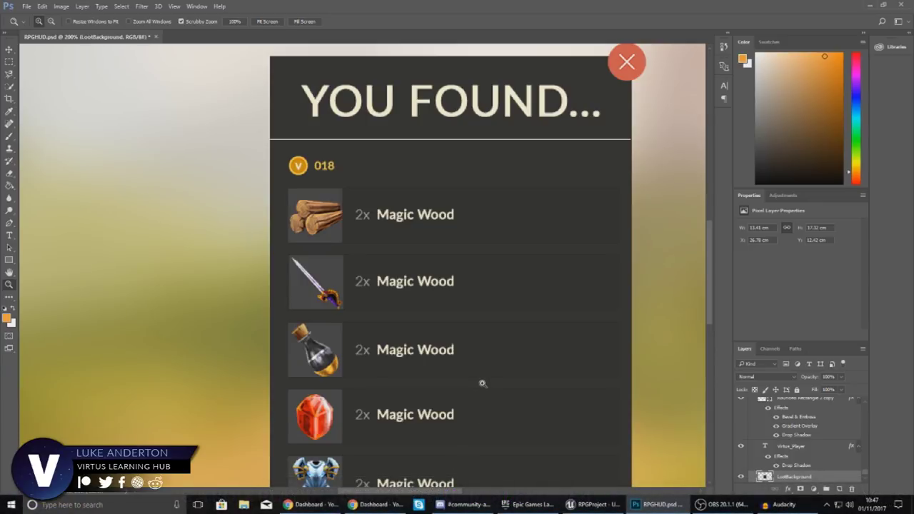
pyautogui.rightClick(513, 249)
pyautogui.click(542, 257)
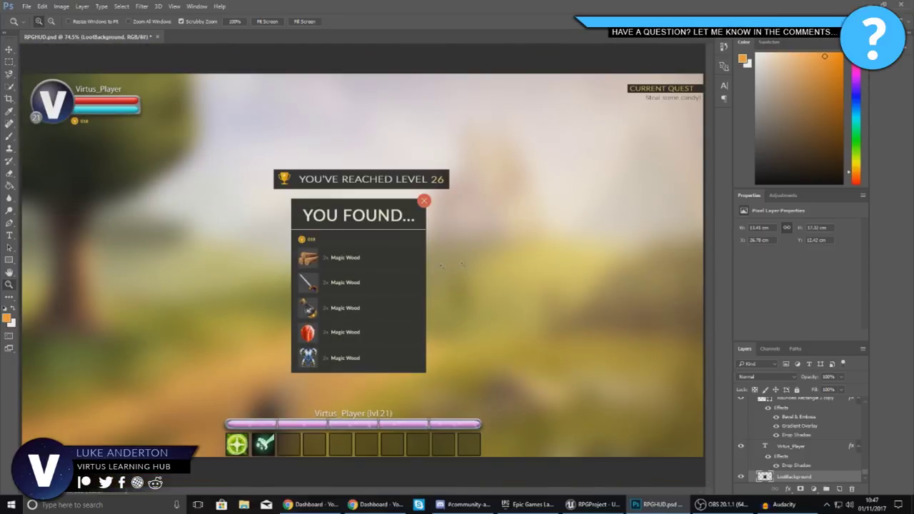
pyautogui.click(379, 261)
pyautogui.click(379, 262)
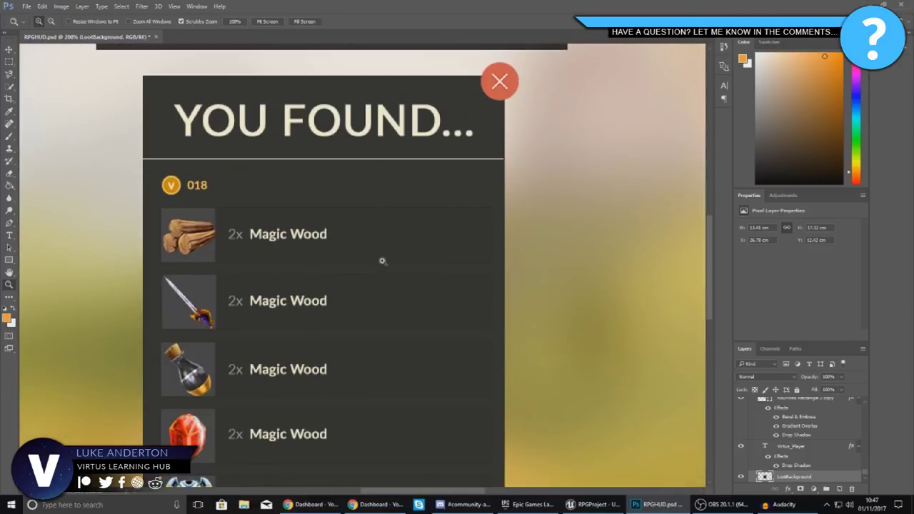
pyautogui.rightClick(384, 261)
pyautogui.click(388, 260)
pyautogui.moveTo(387, 260); pyautogui.dragTo(368, 263)
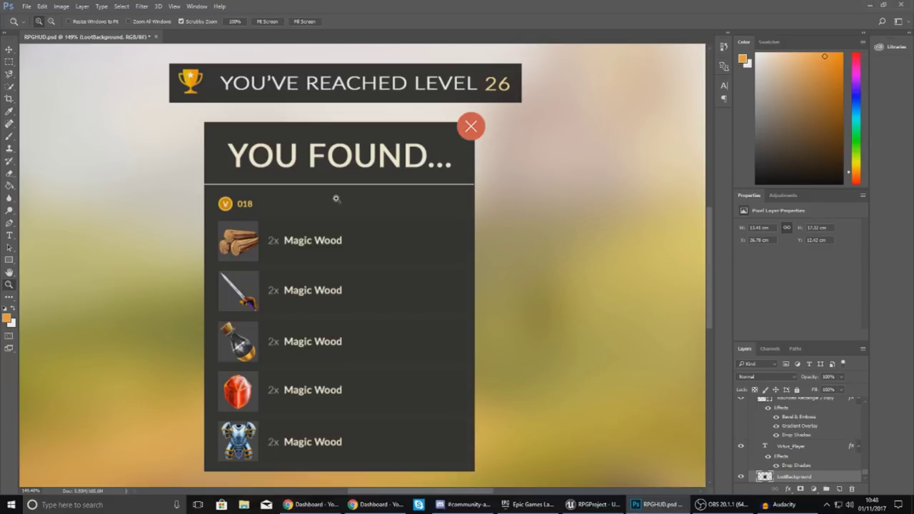
# - Switch to the RPGProject in Unreal Editor, play the level and fight the group of enemies with the sword
pyautogui.click(593, 504)
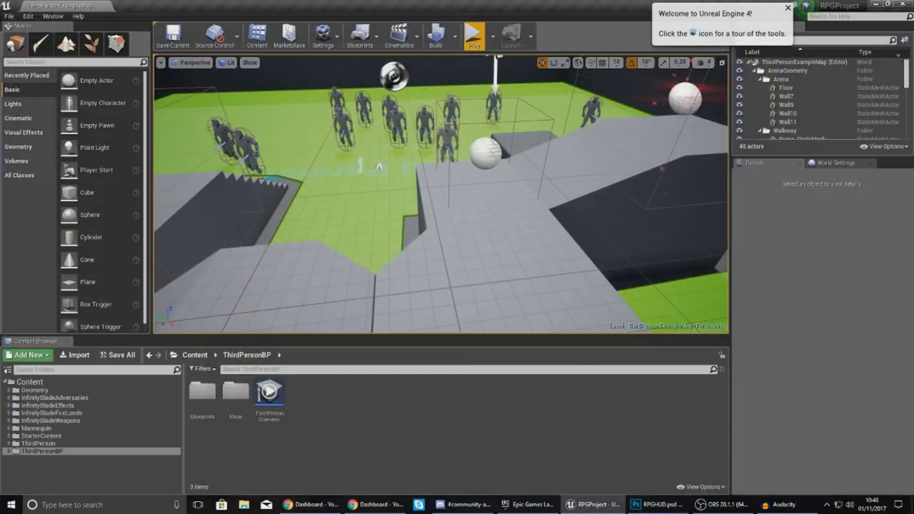
pyautogui.click(478, 36)
pyautogui.click(234, 175)
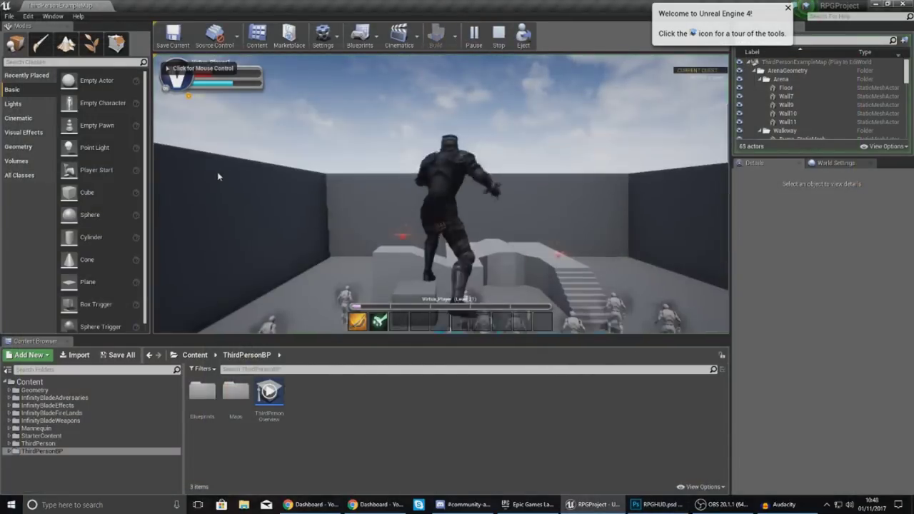
pyautogui.press('w')
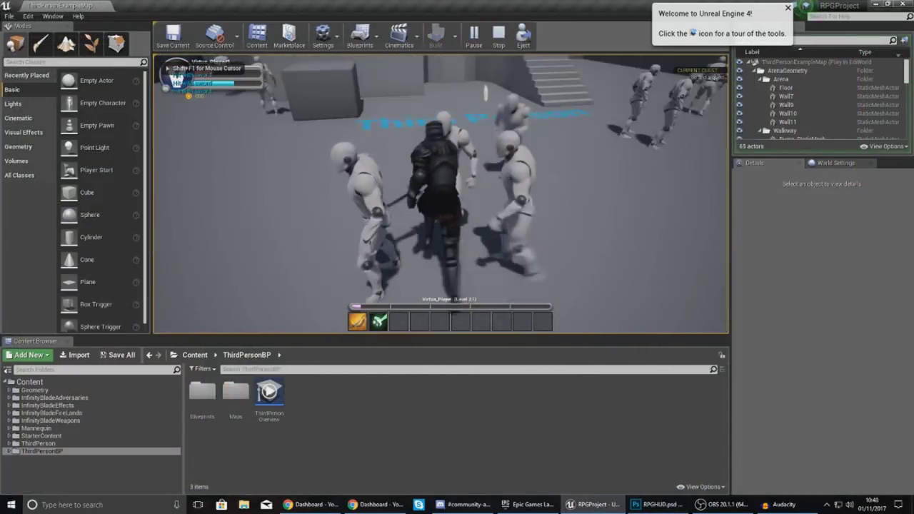
pyautogui.press('w')
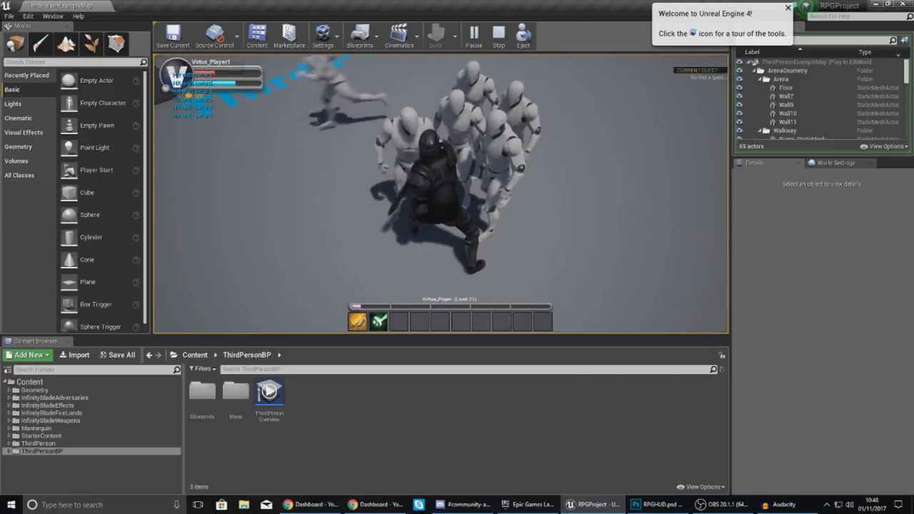
pyautogui.press('w')
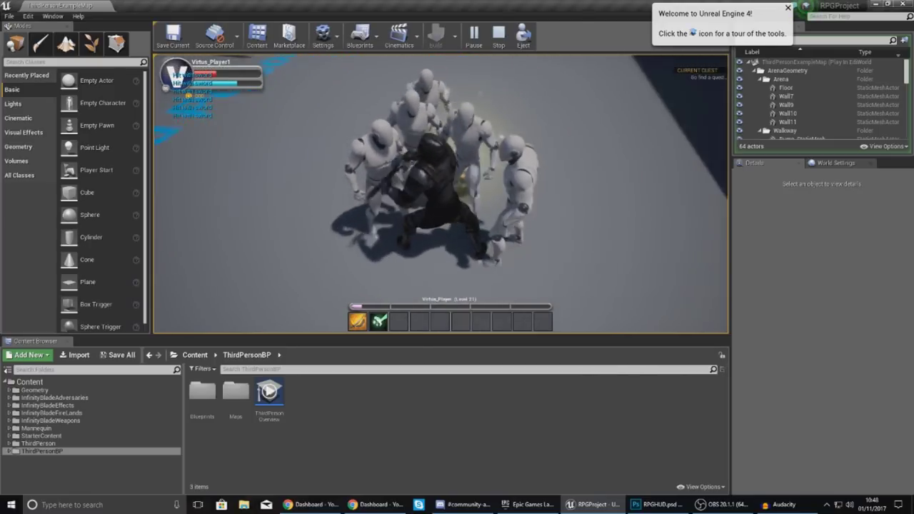
pyautogui.press('space')
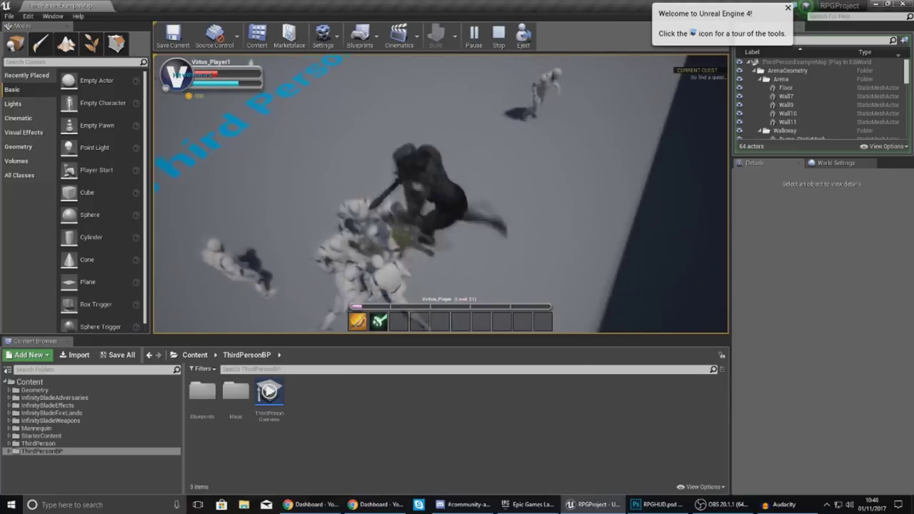
pyautogui.press('space')
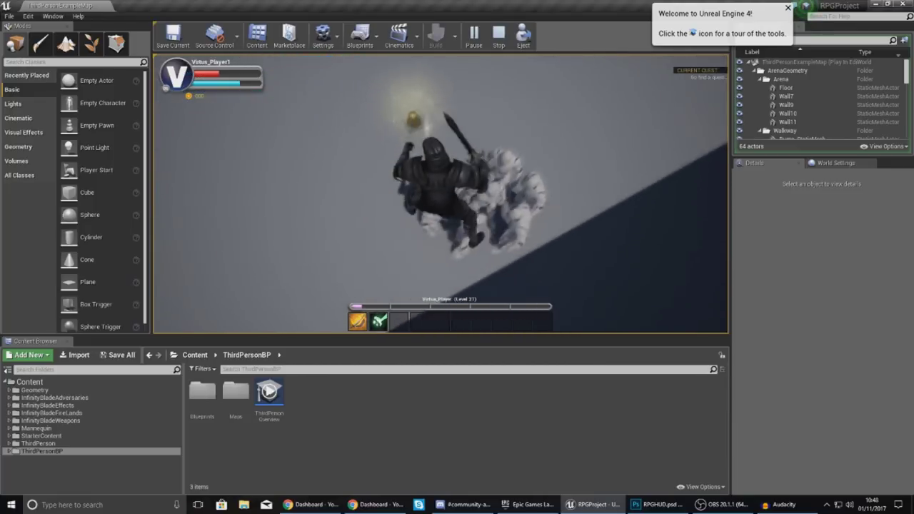
pyautogui.press('w')
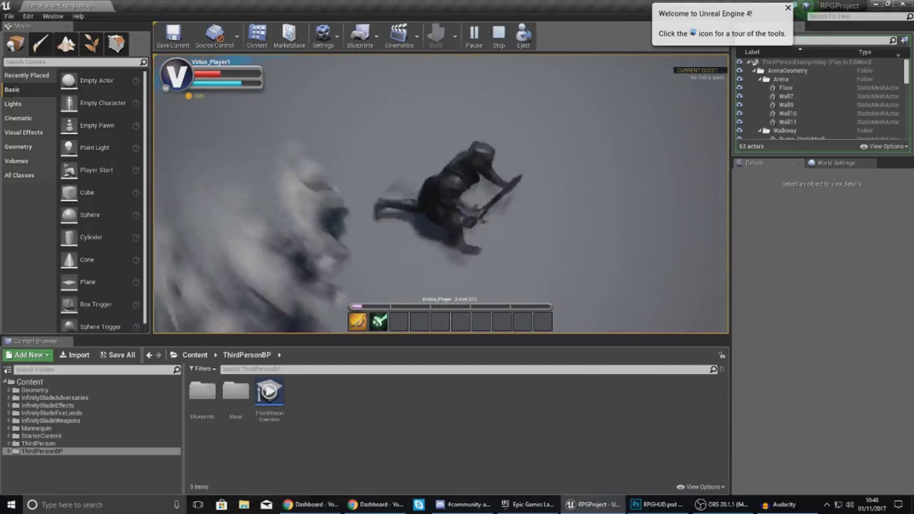
pyautogui.press('w')
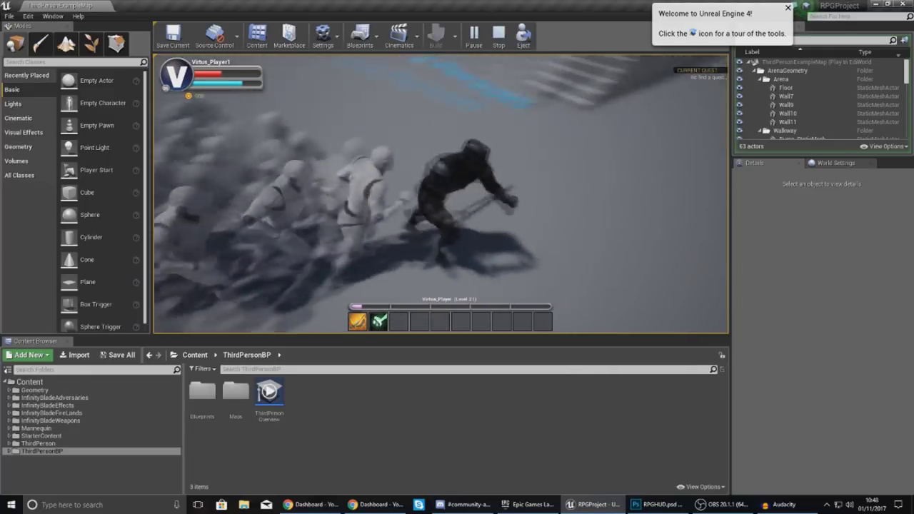
pyautogui.press('w')
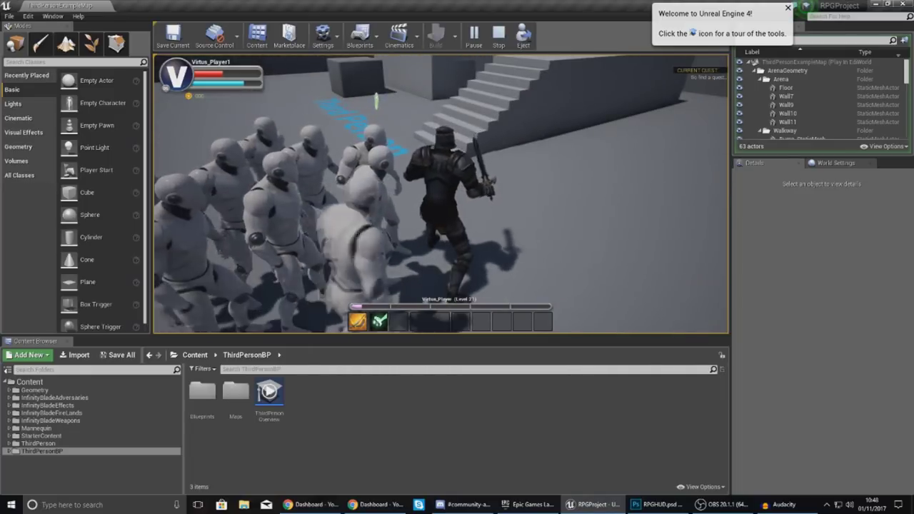
# - Run and jump the character away from the enemies and across the raised platform, and stop the play session
pyautogui.press('w')
pyautogui.press('space')
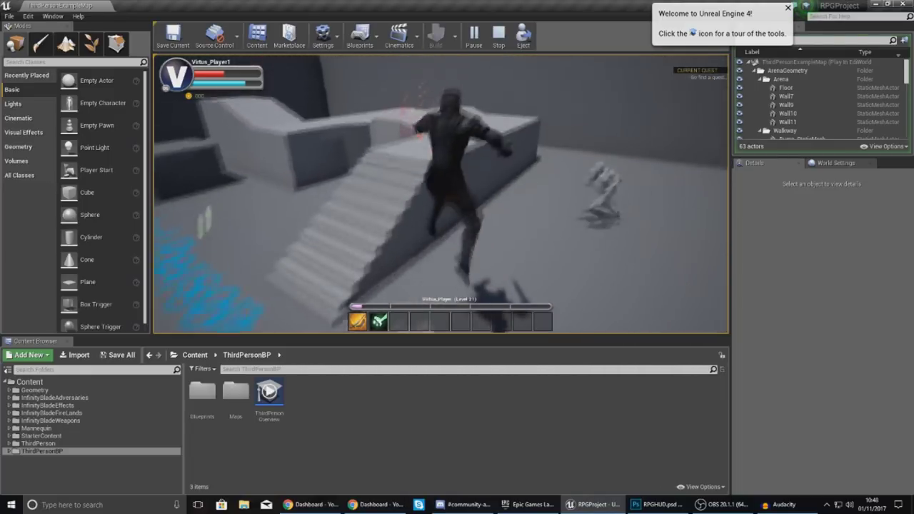
pyautogui.press('w')
pyautogui.press('space')
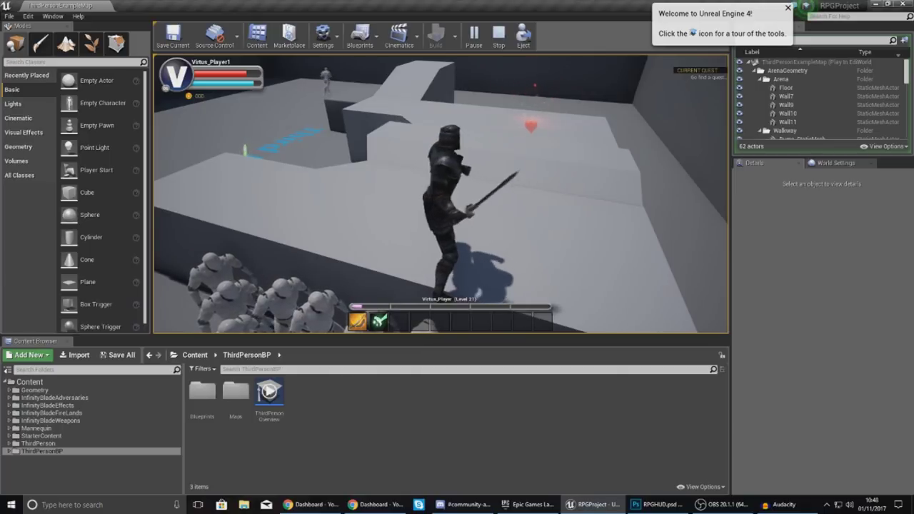
pyautogui.press('w')
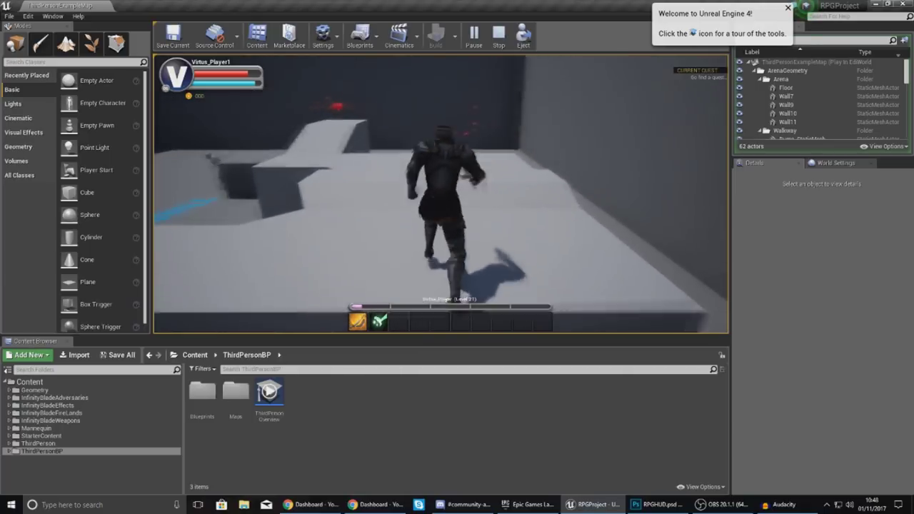
pyautogui.press('space')
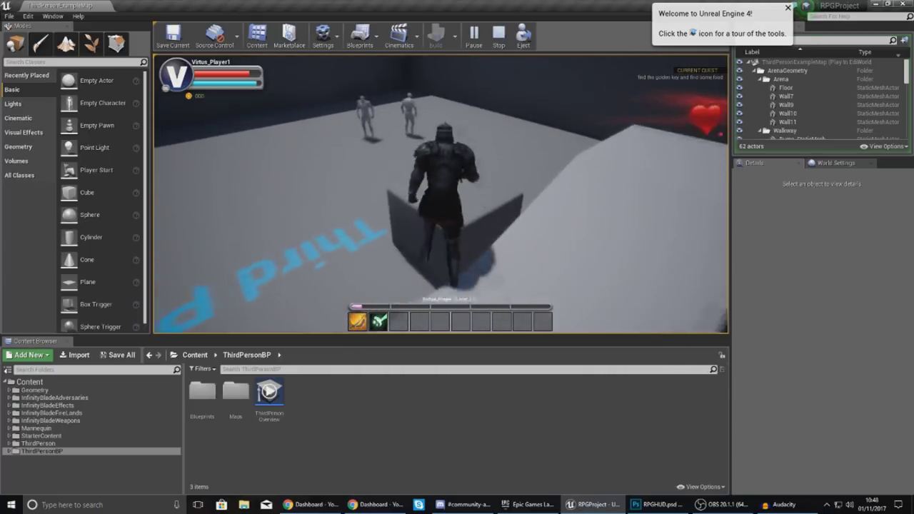
pyautogui.press('Escape')
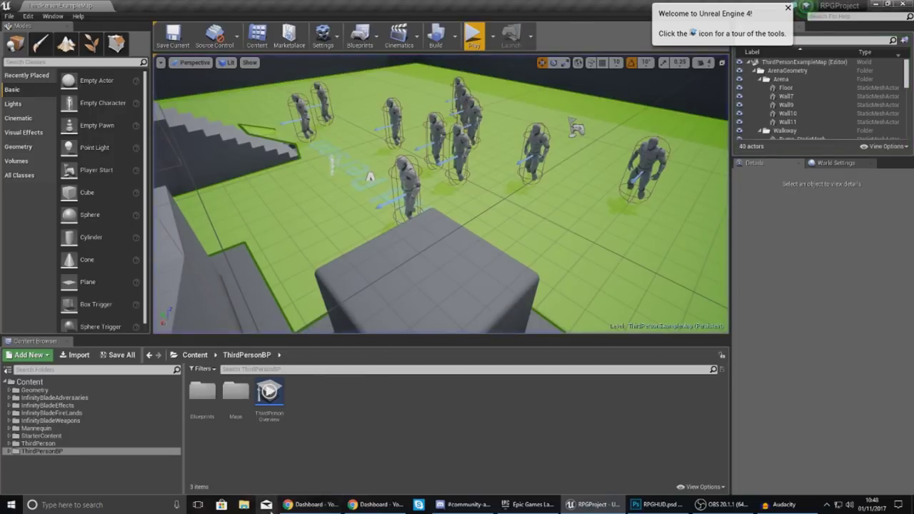
# - Switch to File Explorer and open the HUDAssets folder under RPG Series > RPGAssets on the D: drive
pyautogui.click(244, 505)
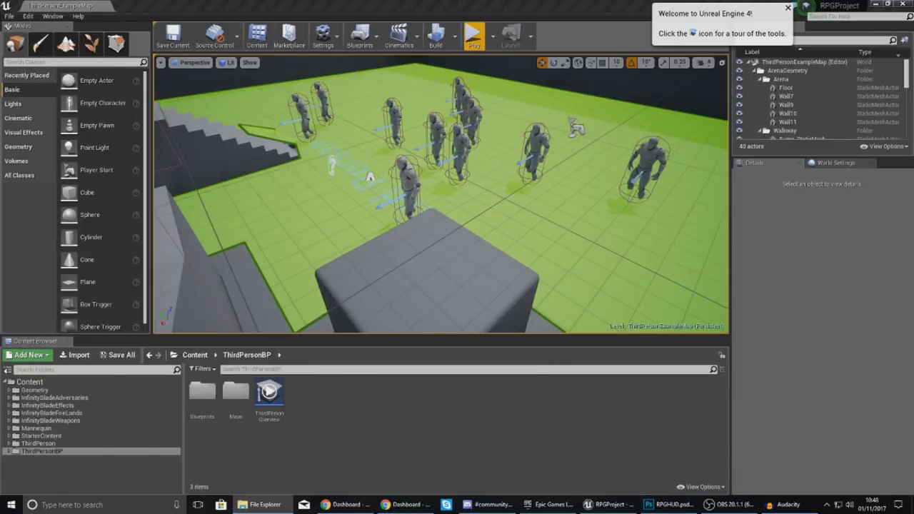
pyautogui.hotkey('alt', 'Tab')
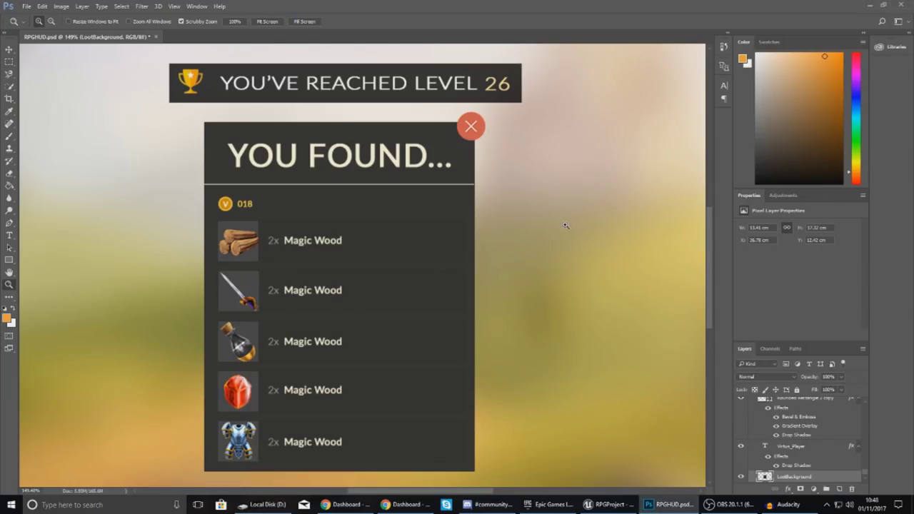
pyautogui.hotkey('ctrl', '0')
pyautogui.hotkey('alt', 'Tab')
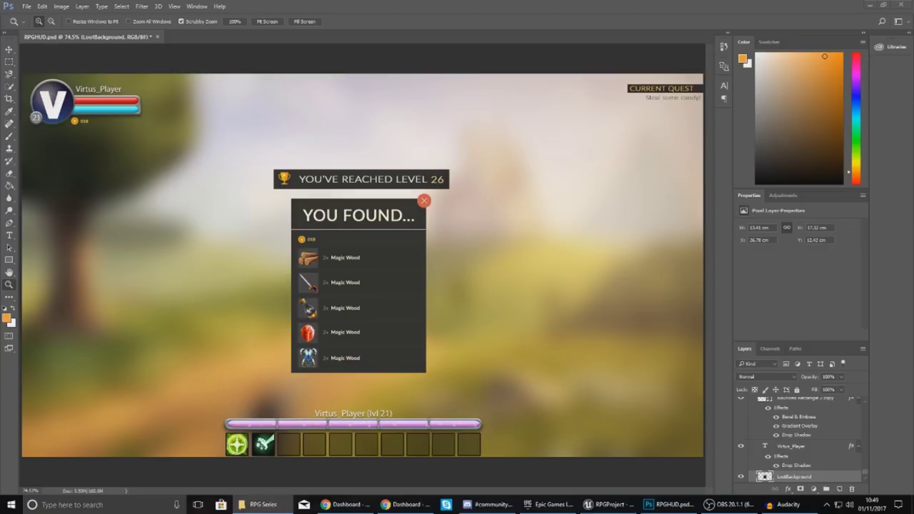
pyautogui.click(263, 505)
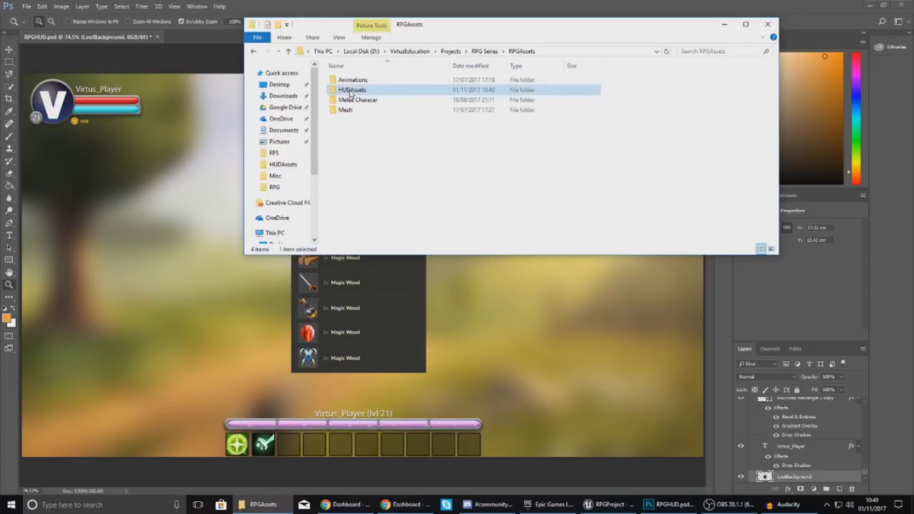
pyautogui.doubleClick(404, 92)
# - Examine the Close_Normal, Close_Rollover and LootBG images in the HUDAssets folder, and move the folder window out of the way
pyautogui.click(462, 108)
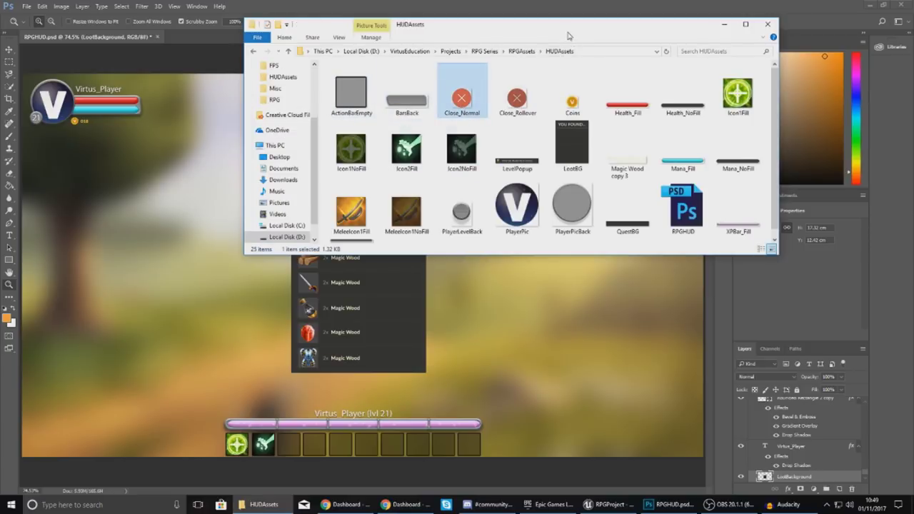
pyautogui.click(524, 106)
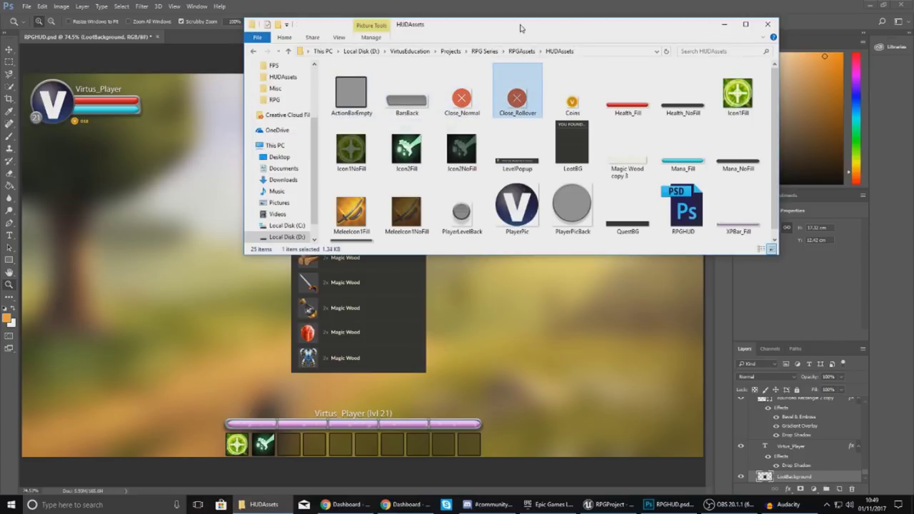
pyautogui.doubleClick(520, 28)
pyautogui.click(732, 75)
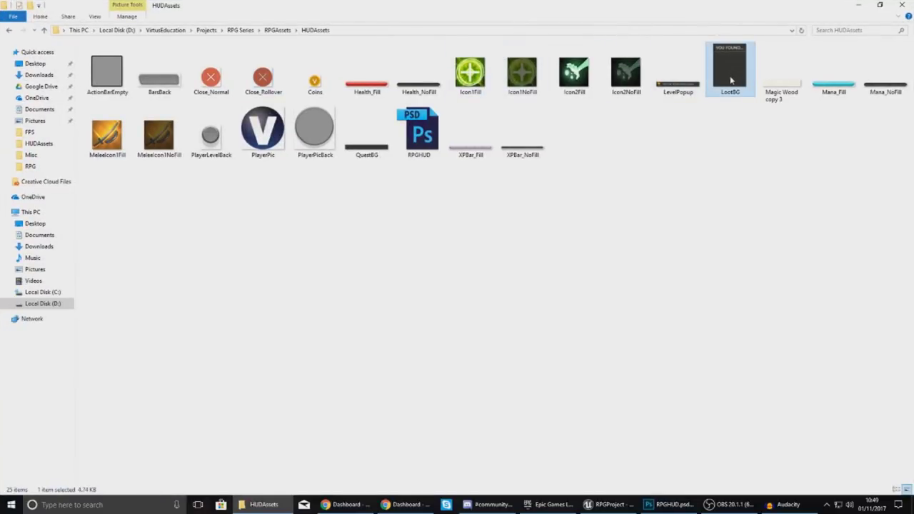
pyautogui.click(723, 132)
pyautogui.click(735, 92)
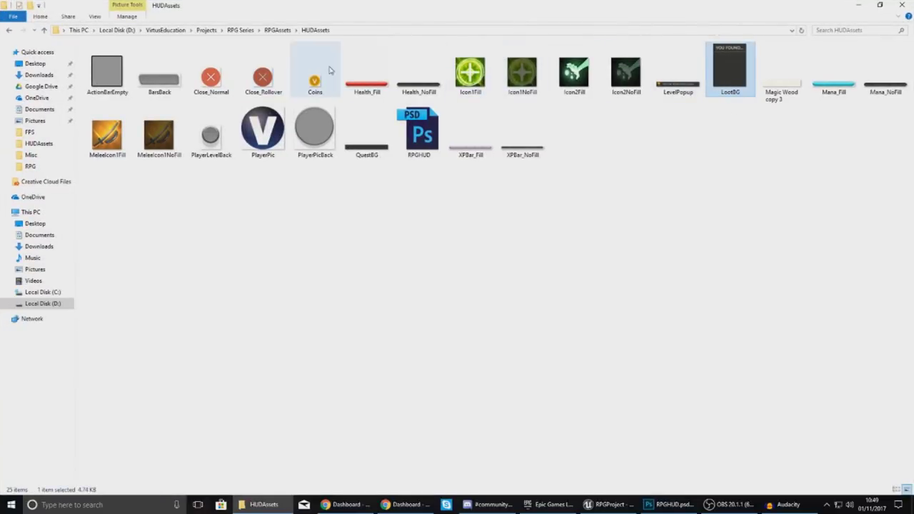
pyautogui.click(265, 85)
pyautogui.click(222, 92)
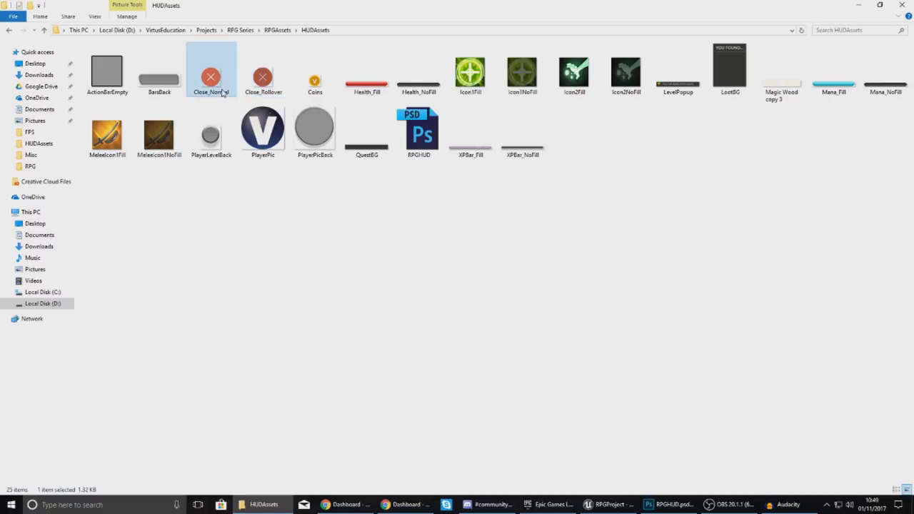
pyautogui.moveTo(432, 3); pyautogui.dragTo(913, 4)
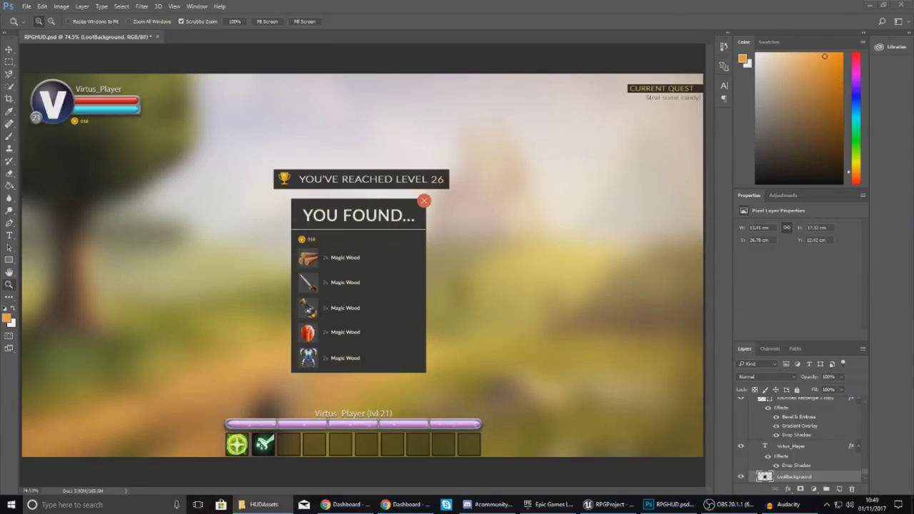
# - Switch back to the RPGProject in Unreal Editor and create a Widget Blueprint in the ThirdPersonBP > Blueprints folder
pyautogui.click(873, 5)
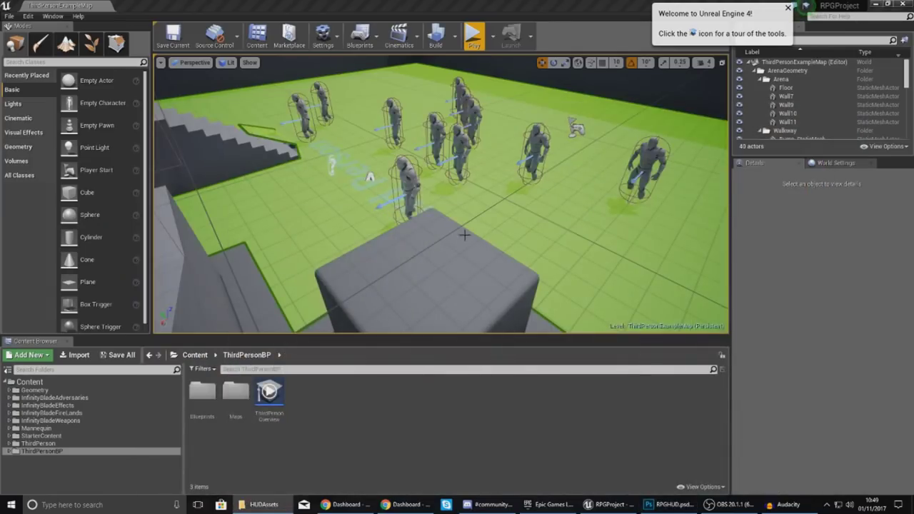
pyautogui.doubleClick(202, 391)
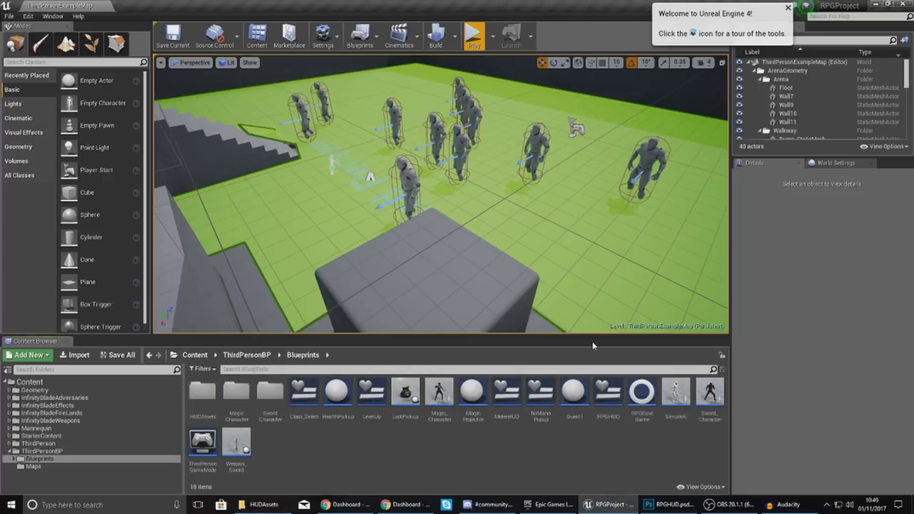
pyautogui.rightClick(371, 464)
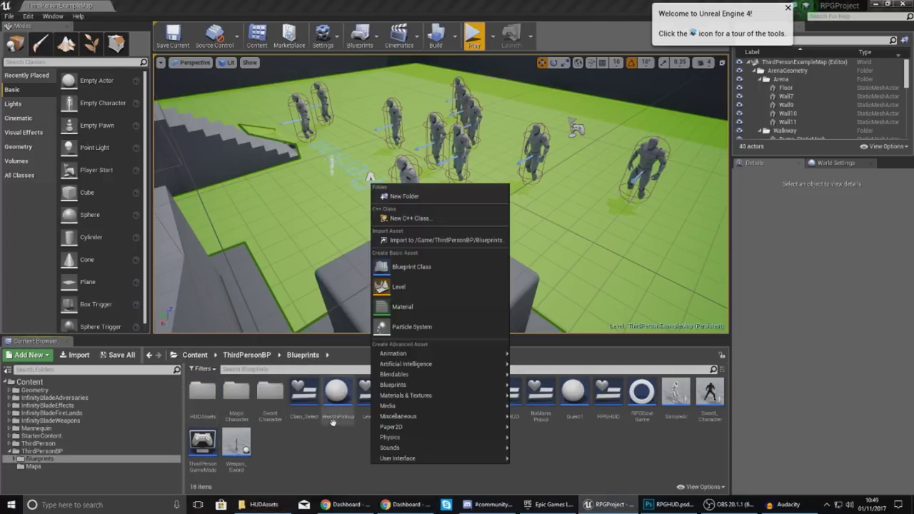
pyautogui.moveTo(397, 458)
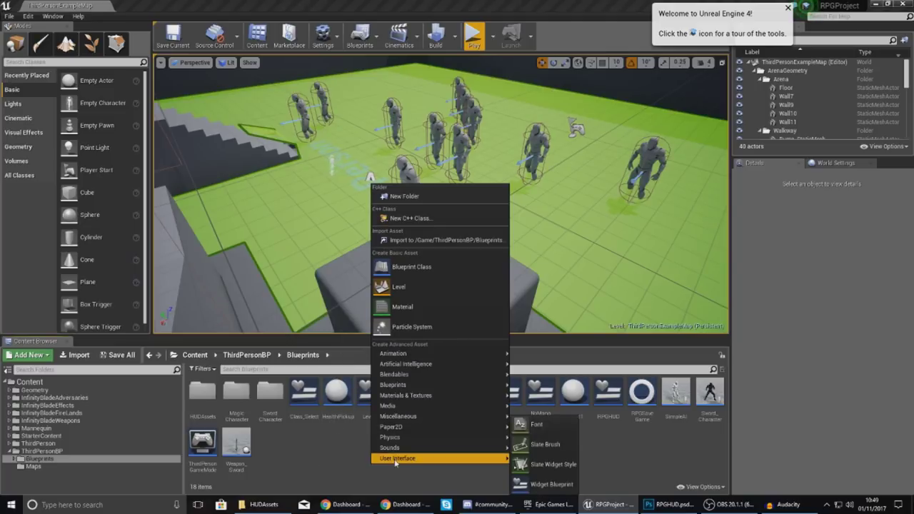
pyautogui.click(540, 481)
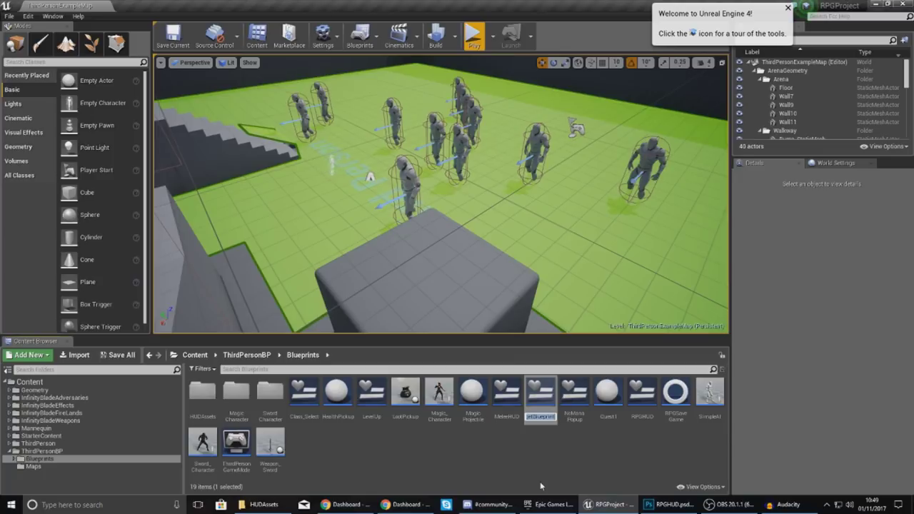
# - Name the new Widget Blueprint LootBagWidget and open it for editing
pyautogui.press('BackSpace')
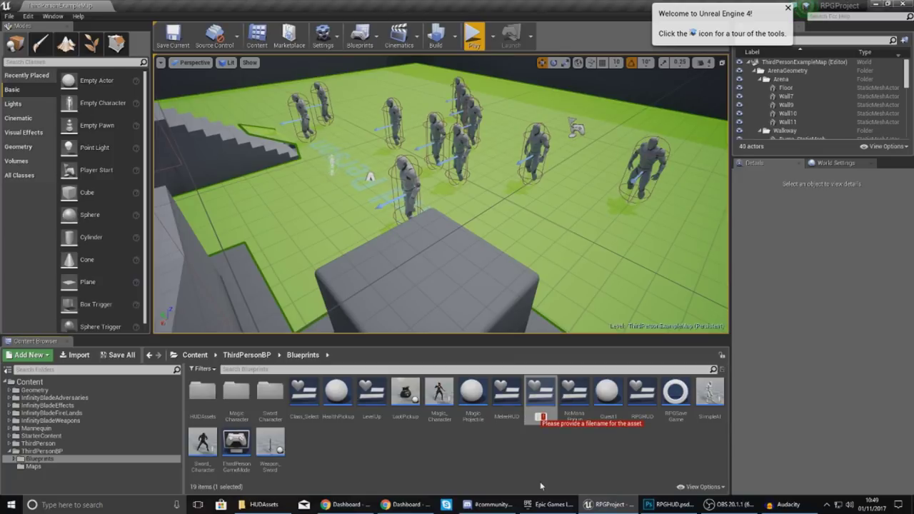
pyautogui.write('LoopS')
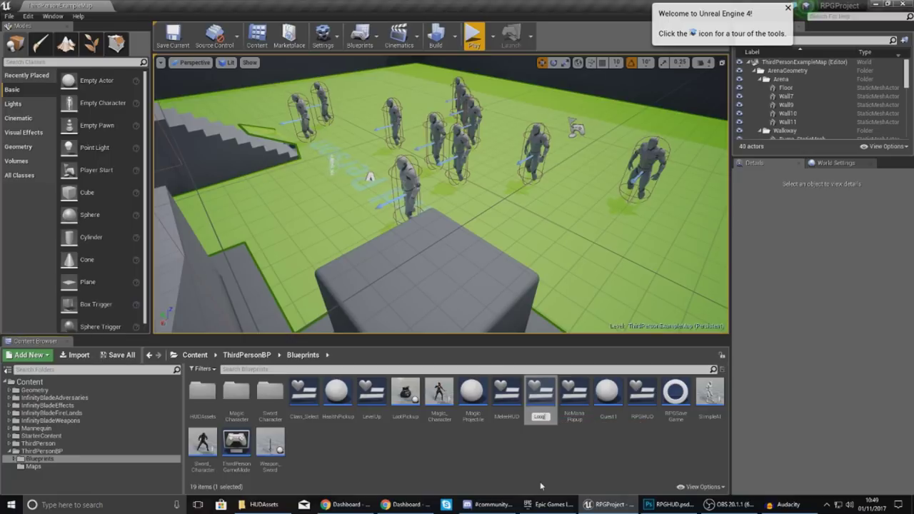
pyautogui.write('eq')
pyautogui.write('Widget')
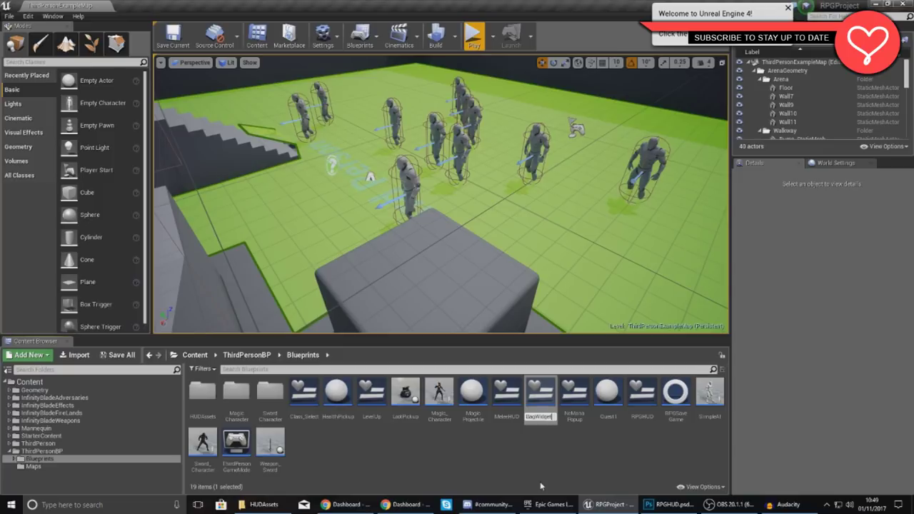
pyautogui.press('Return')
pyautogui.doubleClick(392, 406)
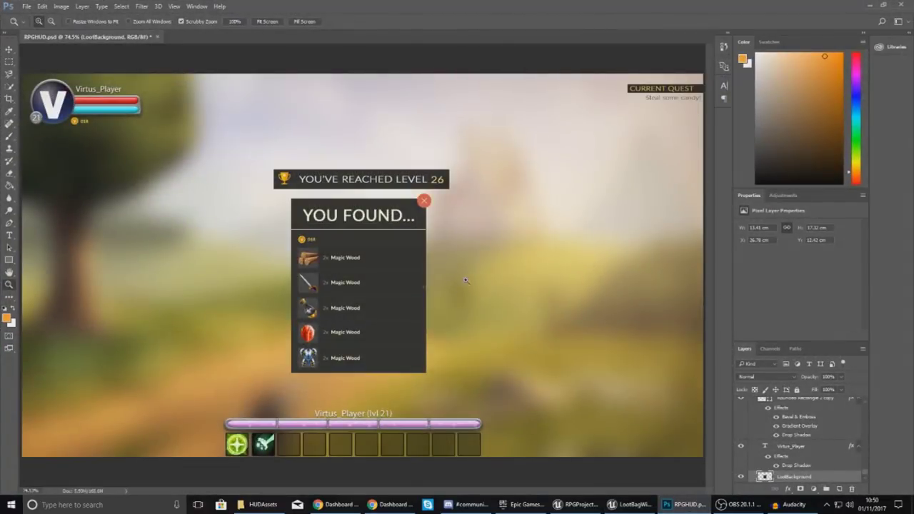
# - Switch to the RPGHUD mockup in Photoshop and examine the loot popup's close button, coin counter and item rows up close
pyautogui.click(364, 298)
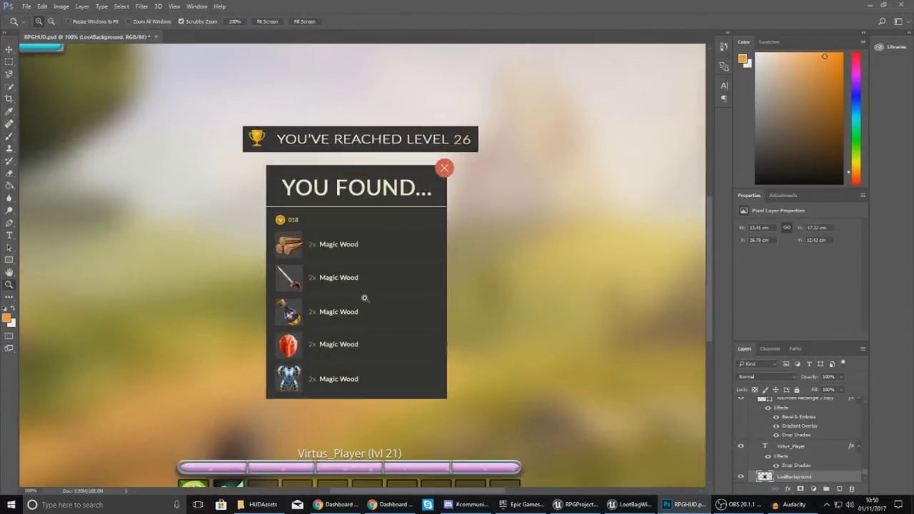
pyautogui.click(363, 298)
pyautogui.rightClick(443, 282)
pyautogui.press('Escape')
pyautogui.moveTo(431, 280)
pyautogui.mouseDown()
pyautogui.moveTo(409, 282)
pyautogui.moveTo(418, 279)
pyautogui.mouseUp()
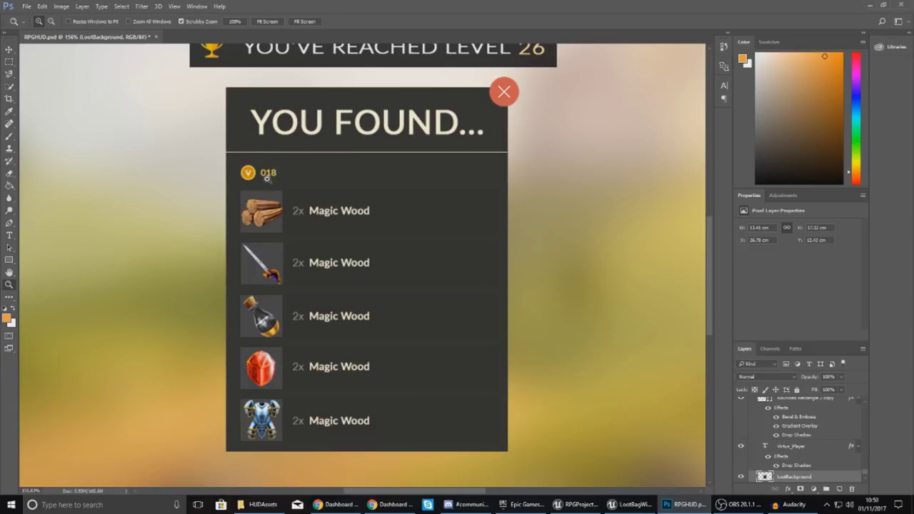
pyautogui.moveTo(266, 173); pyautogui.dragTo(303, 193)
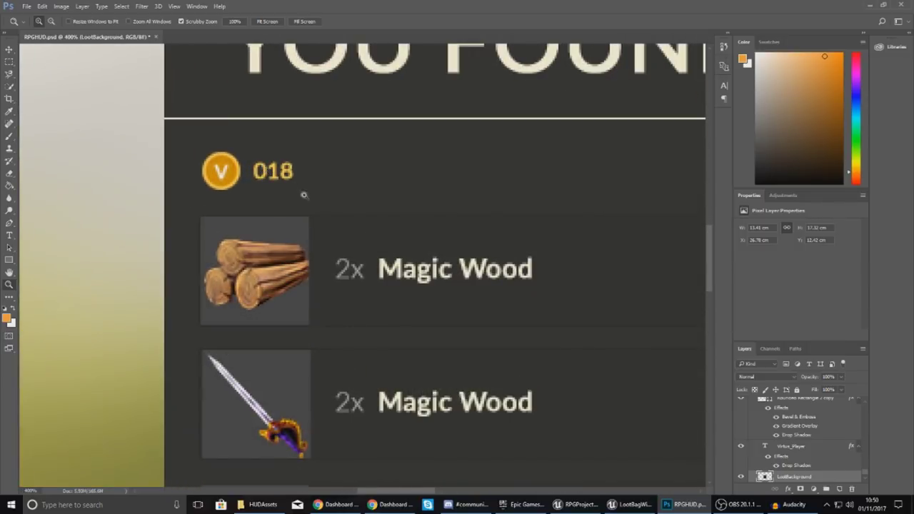
pyautogui.rightClick(233, 164)
pyautogui.moveTo(218, 181)
pyautogui.mouseDown()
pyautogui.moveTo(208, 179)
pyautogui.moveTo(227, 176)
pyautogui.mouseUp()
pyautogui.scroll(2, 211, 170)
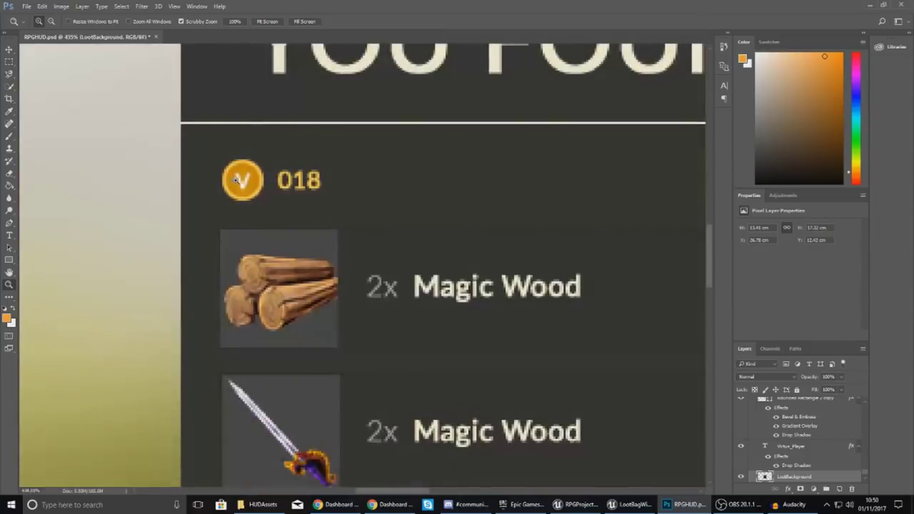
pyautogui.moveTo(234, 179); pyautogui.dragTo(197, 184)
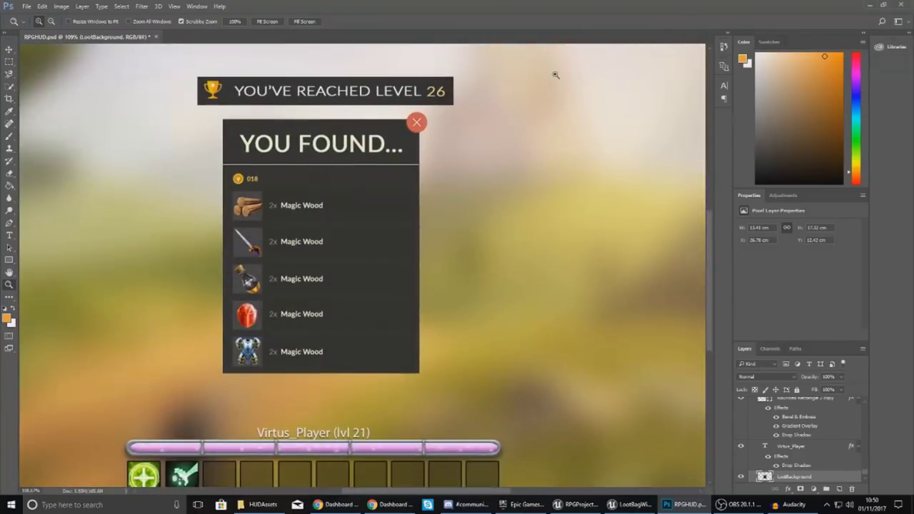
# - Return to LootBagWidget in Unreal Editor and add an image about 364 by 430 mid-canvas, with a button above its upper-right corner
pyautogui.click(872, 4)
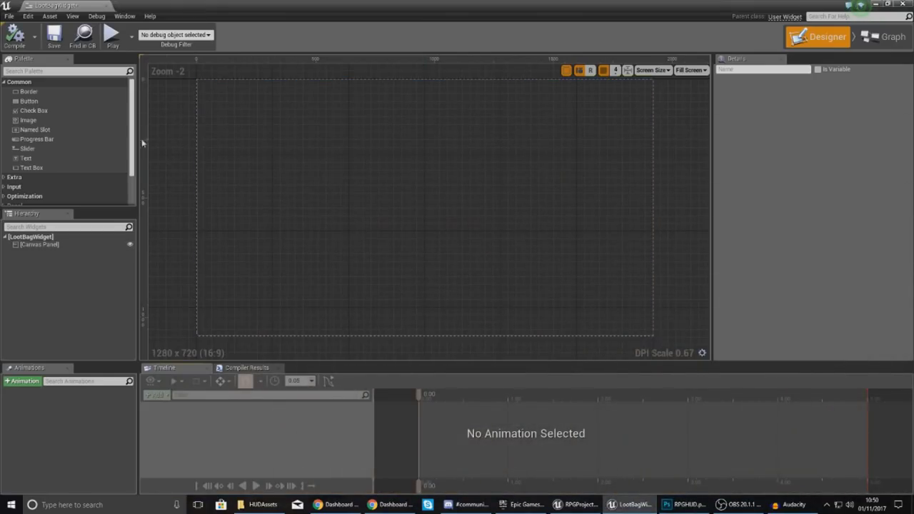
pyautogui.moveTo(28, 121); pyautogui.dragTo(468, 277)
pyautogui.click(322, 174)
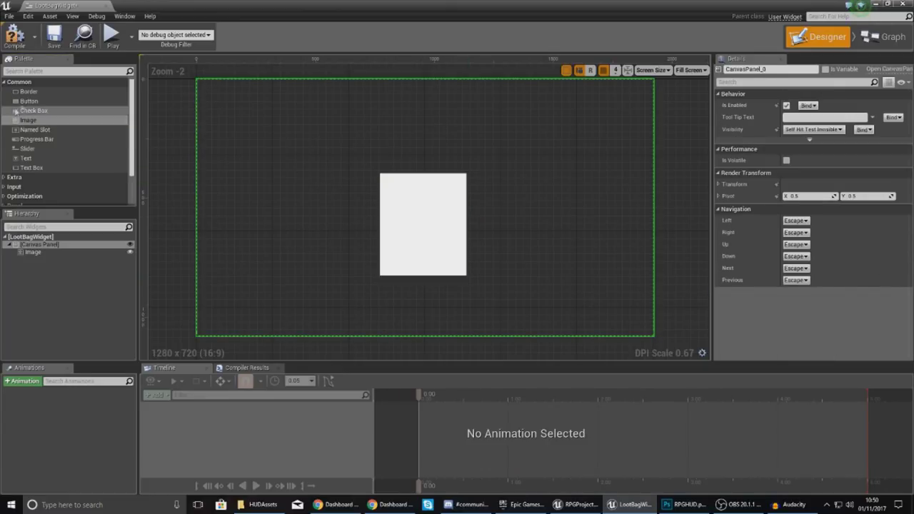
pyautogui.moveTo(28, 101); pyautogui.dragTo(461, 163)
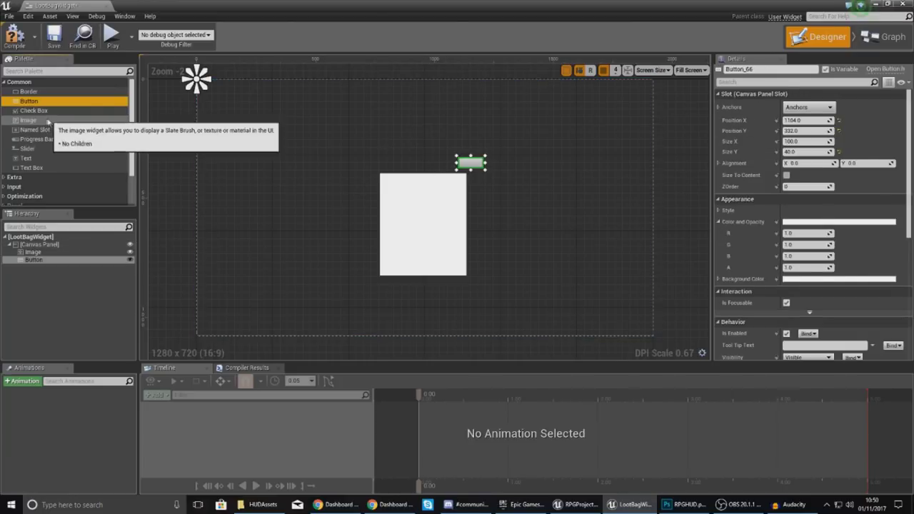
# - Add a second, small image in the upper-left area of the canvas and place a text block just beside it
pyautogui.moveTo(34, 121); pyautogui.dragTo(312, 150)
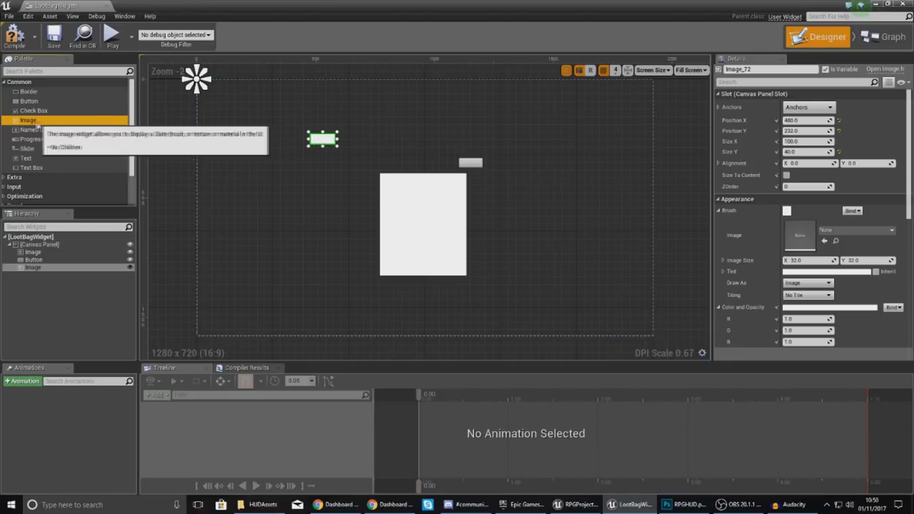
pyautogui.moveTo(31, 157); pyautogui.dragTo(341, 137)
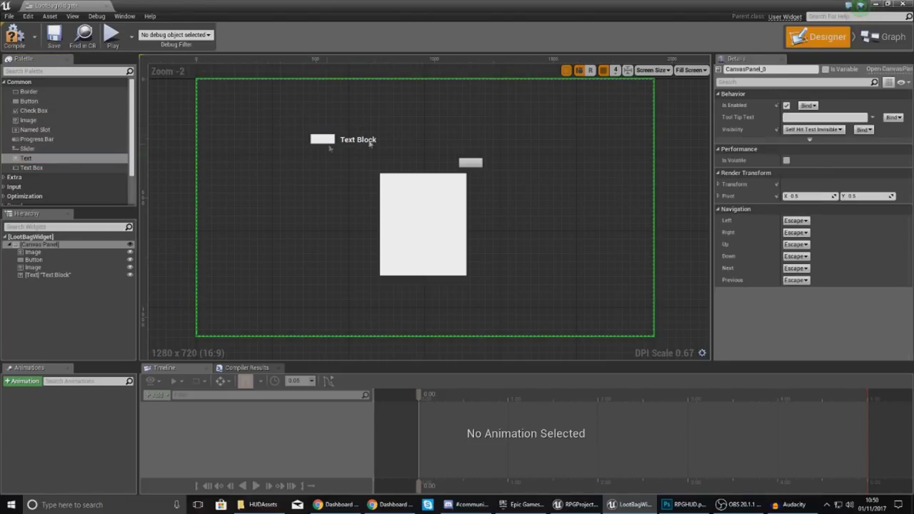
pyautogui.click(457, 200)
pyautogui.scroll(2, 510, 169)
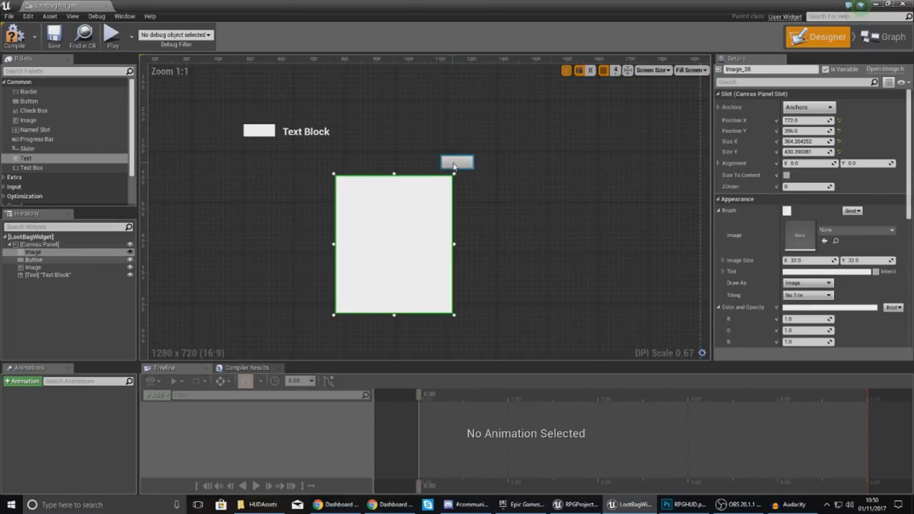
pyautogui.click(296, 119)
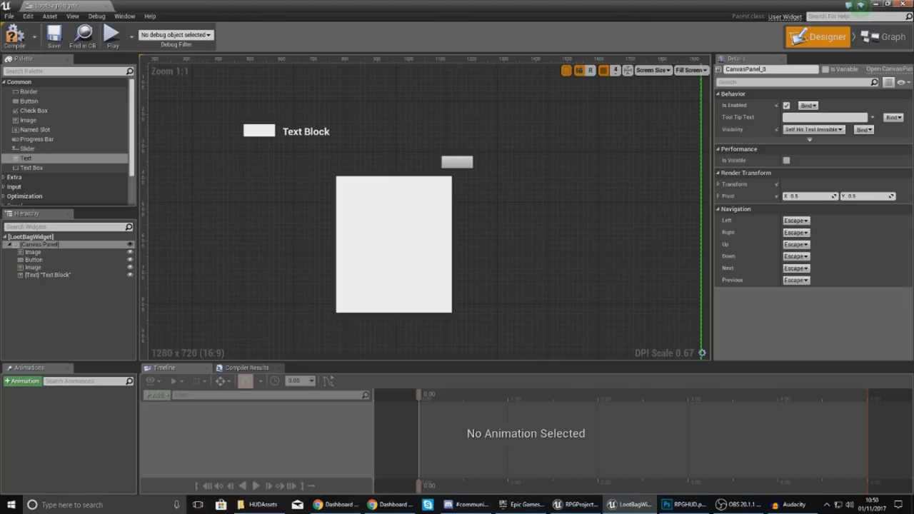
# - Close the widget editor and import Close_Normal, Close_Rollover and LootBG from File Explorer into the project's Blueprints > HUDAssets folder
pyautogui.click(903, 5)
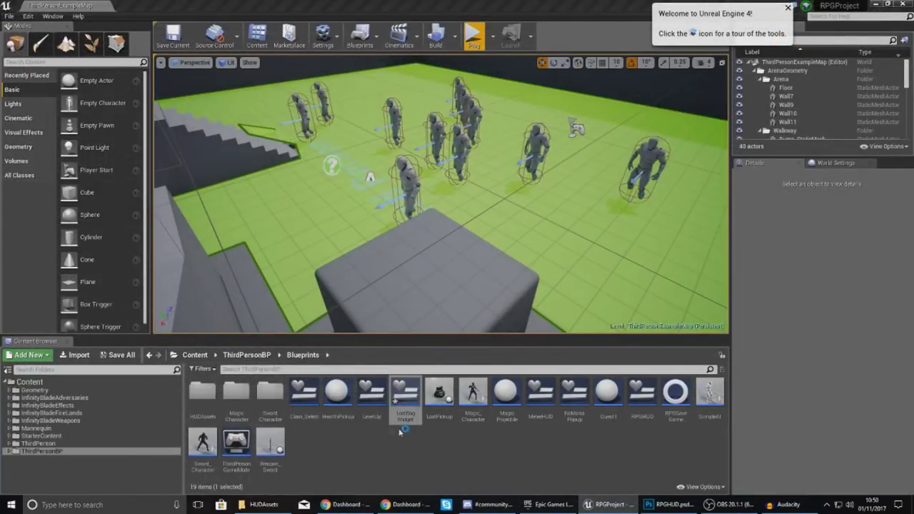
pyautogui.doubleClick(202, 393)
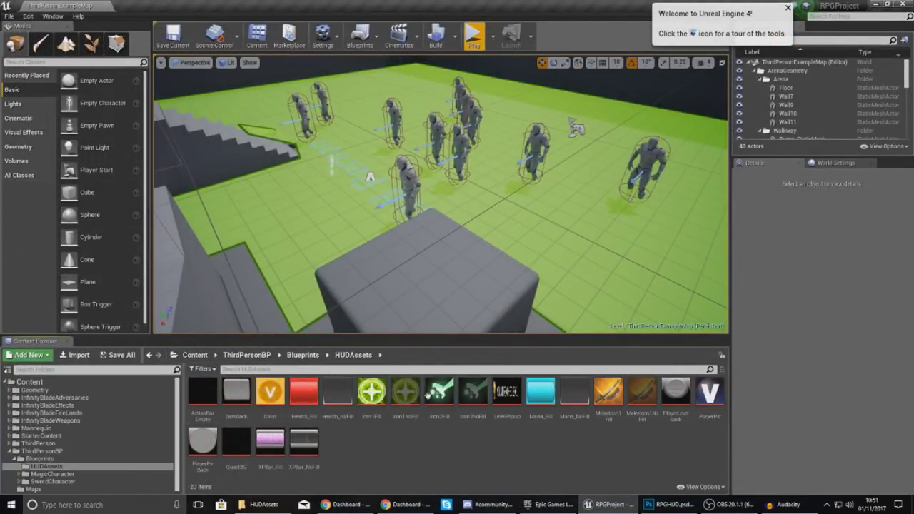
pyautogui.hotkey('alt', 'Tab')
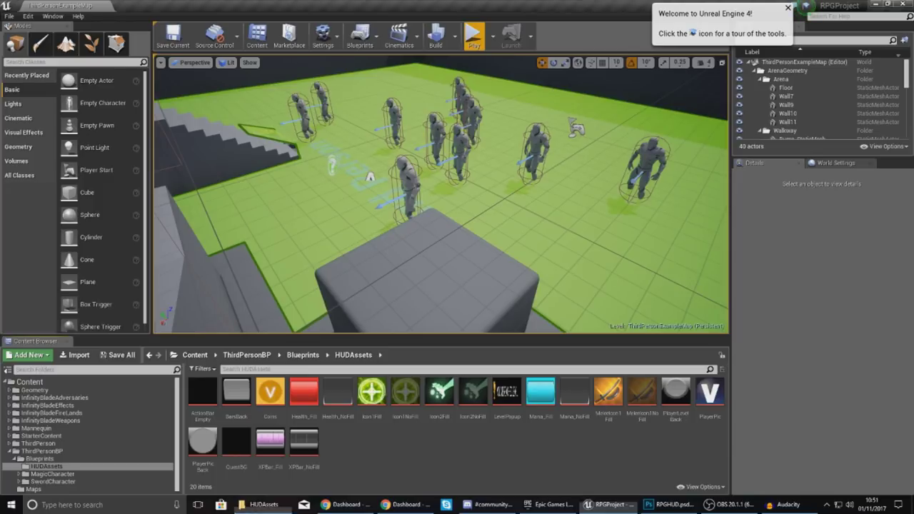
pyautogui.moveTo(913, 164); pyautogui.dragTo(575, 68)
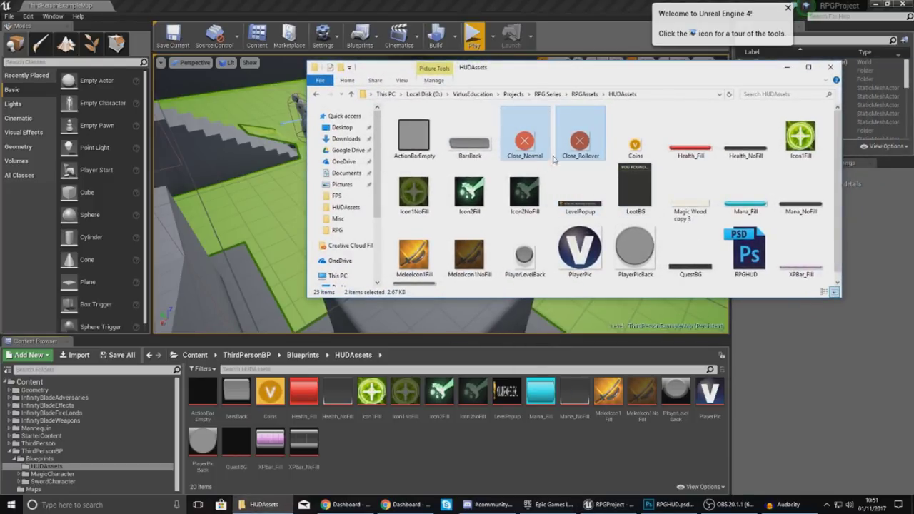
pyautogui.keyDown('ctrl'); pyautogui.click(641, 190); pyautogui.keyUp('ctrl')
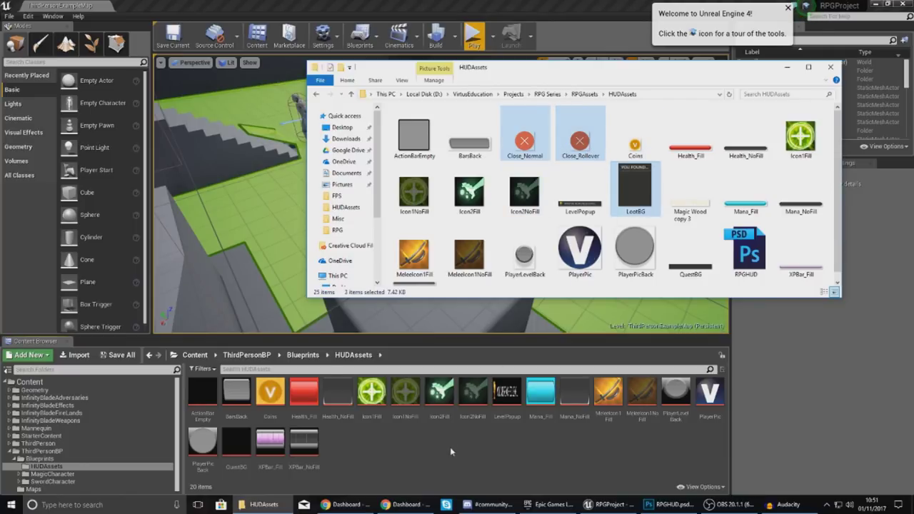
pyautogui.moveTo(446, 447); pyautogui.dragTo(441, 447)
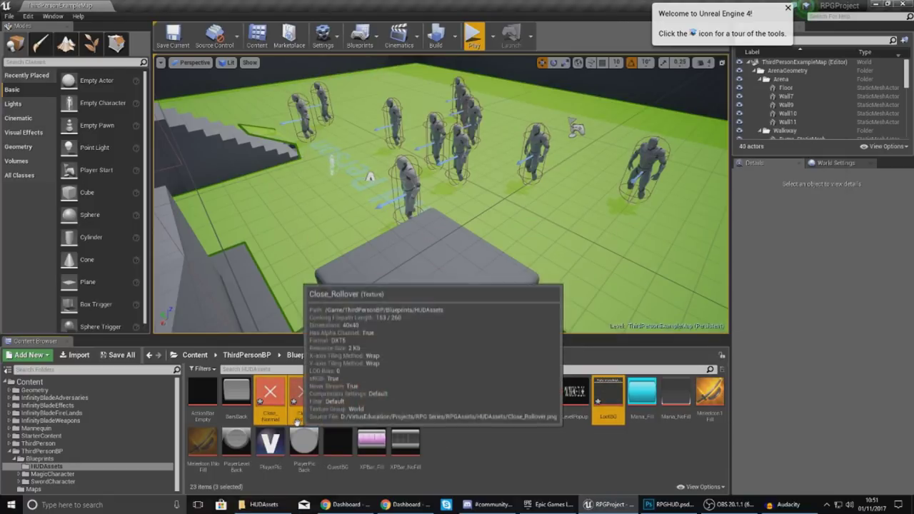
# - Go back to the ThirdPersonBP > Blueprints folder and reopen LootBagWidget
pyautogui.click(41, 452)
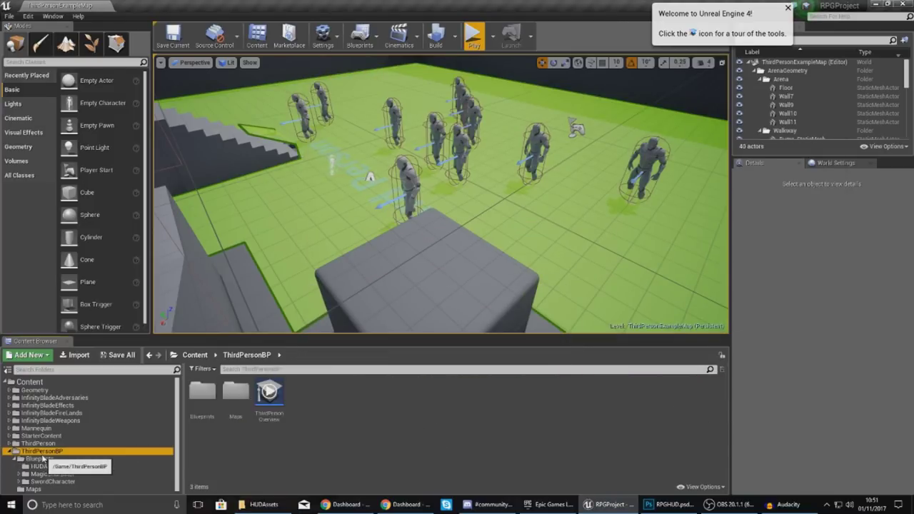
pyautogui.doubleClick(201, 413)
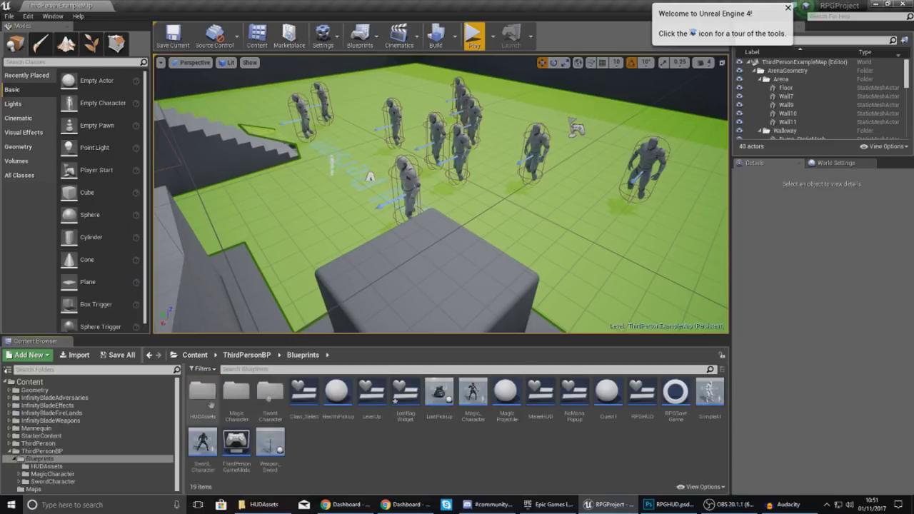
pyautogui.doubleClick(406, 418)
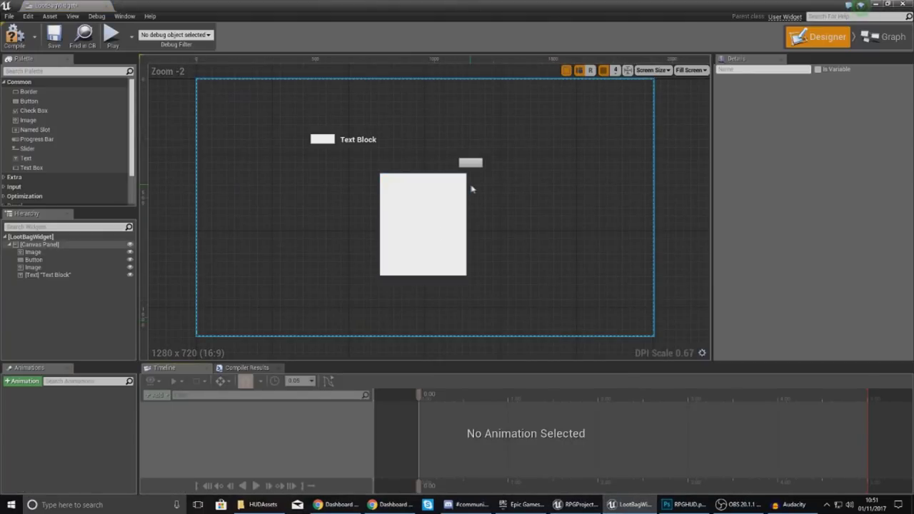
# - Assign the LootBG texture to the large image in the middle of the canvas
pyautogui.scroll(3, 471, 189)
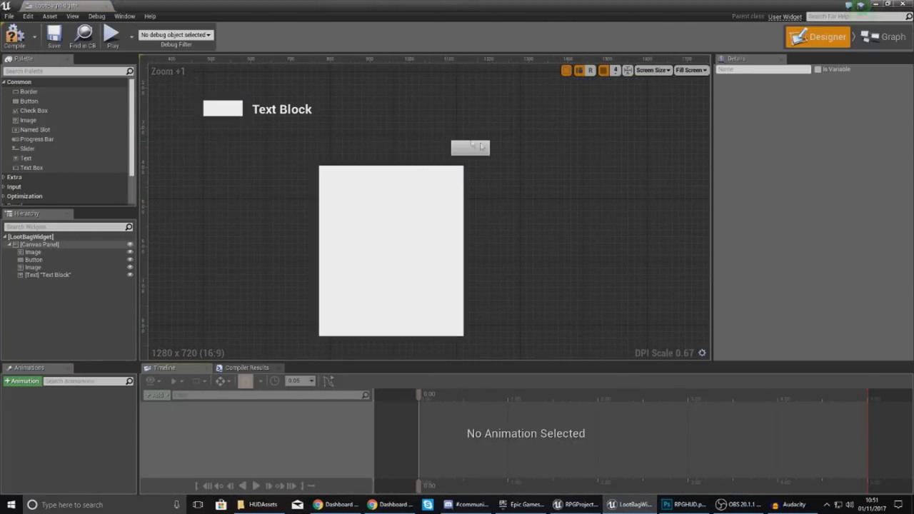
pyautogui.click(475, 145)
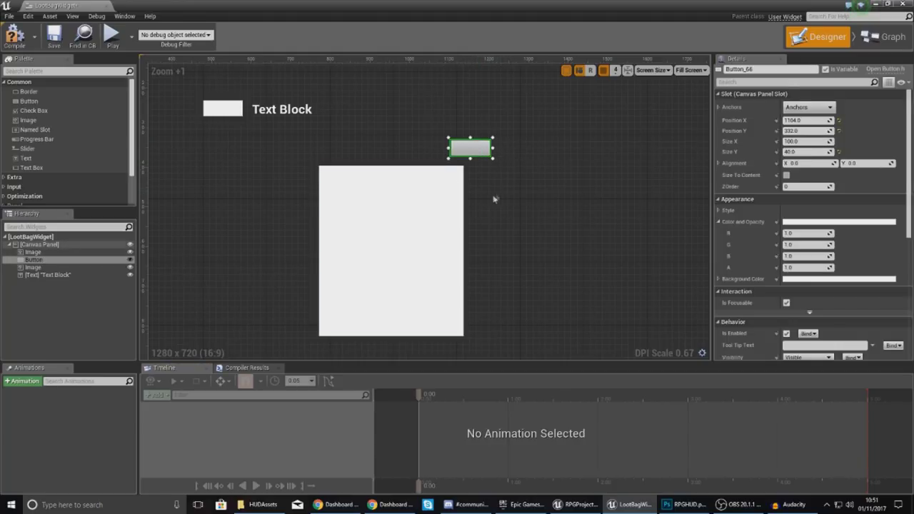
pyautogui.click(468, 202)
pyautogui.click(460, 203)
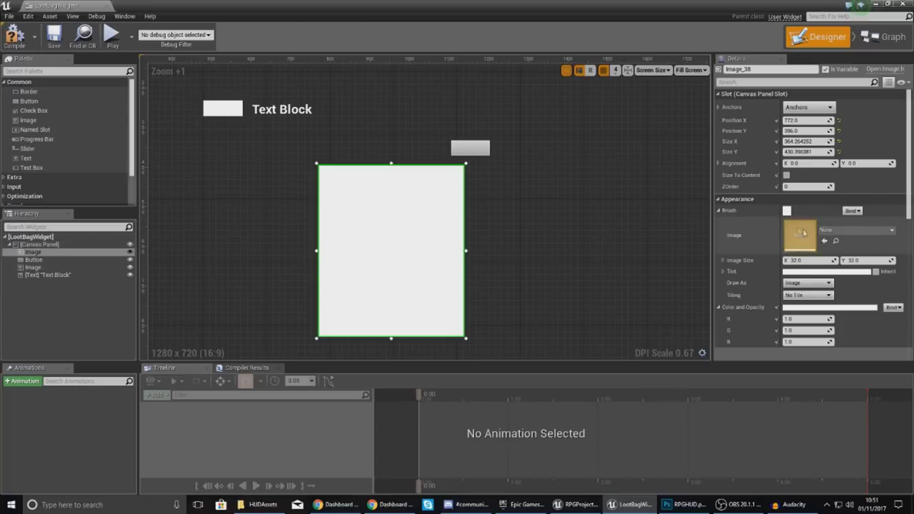
pyautogui.click(843, 230)
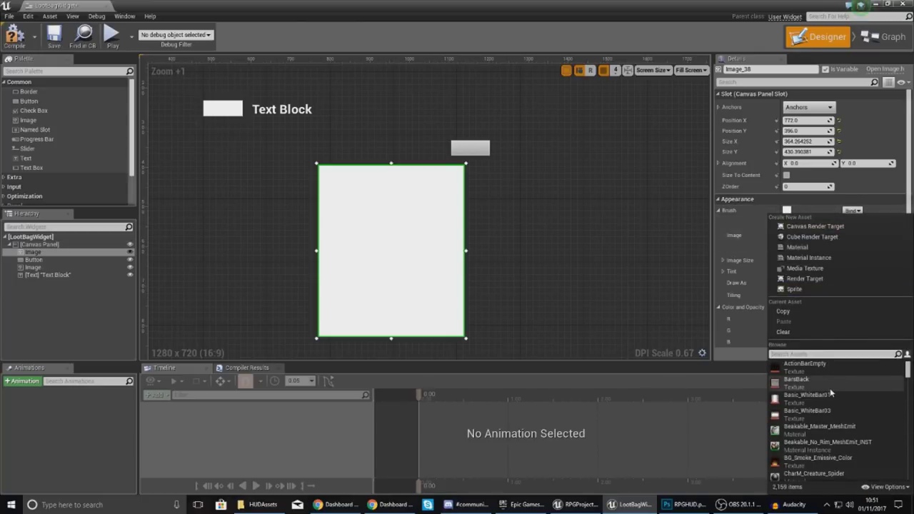
pyautogui.write('loot')
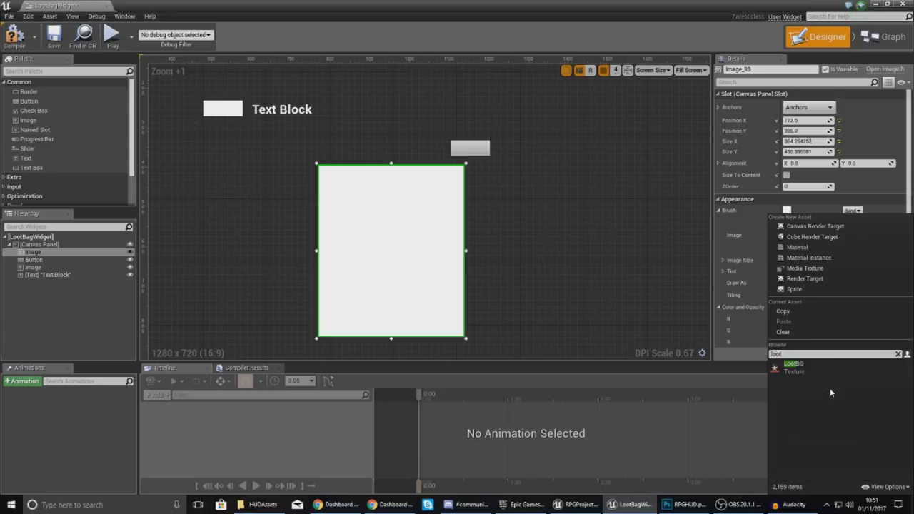
pyautogui.click(814, 367)
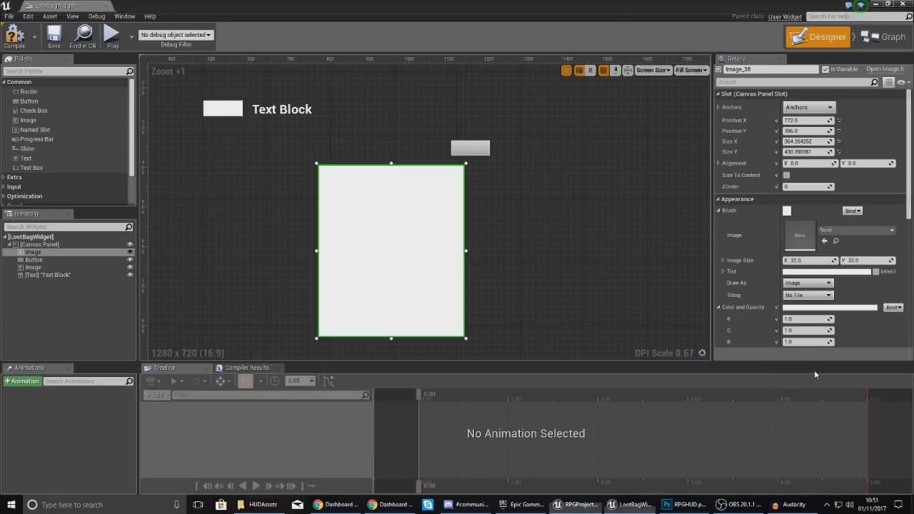
pyautogui.click(440, 225)
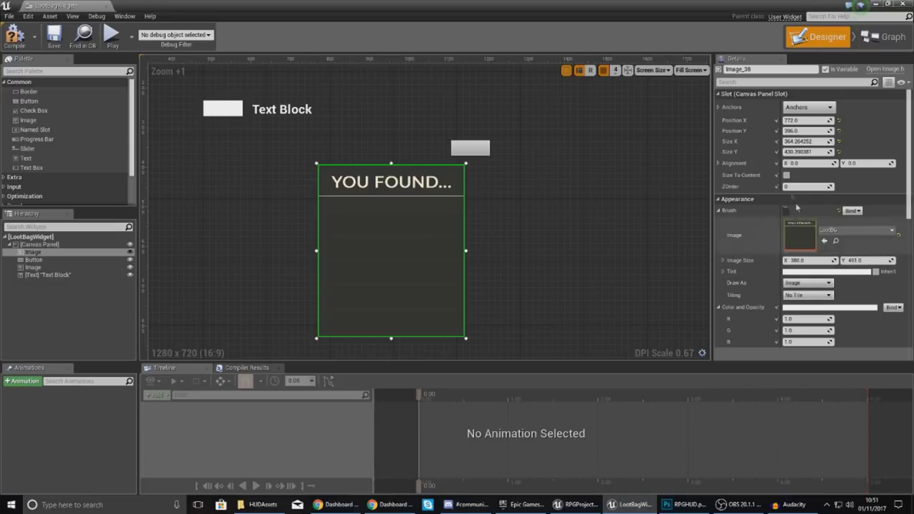
# - Set the loot background image's size to 380 by 491
pyautogui.click(795, 142)
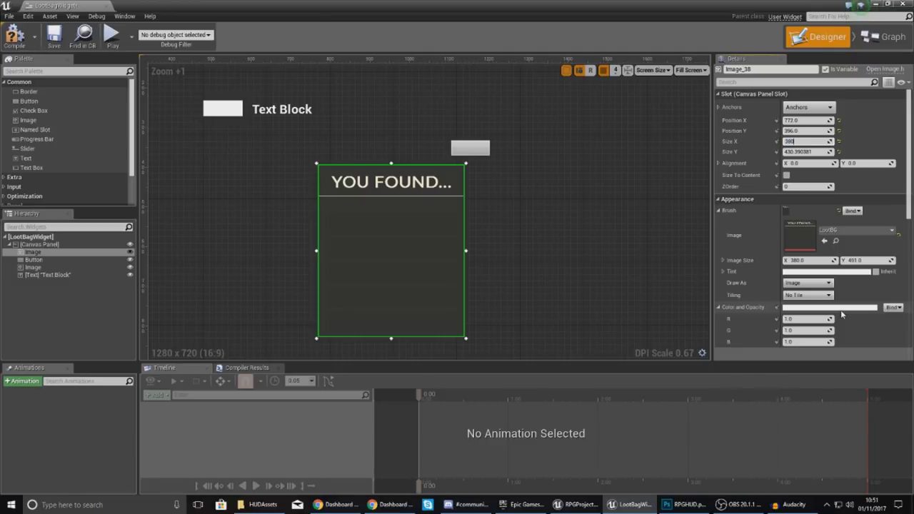
pyautogui.write('380')
pyautogui.press('Return')
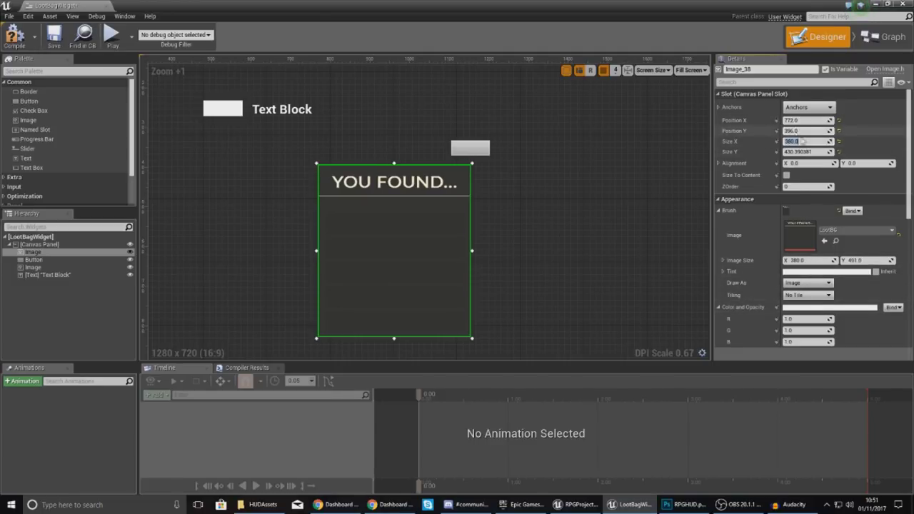
pyautogui.click(809, 153)
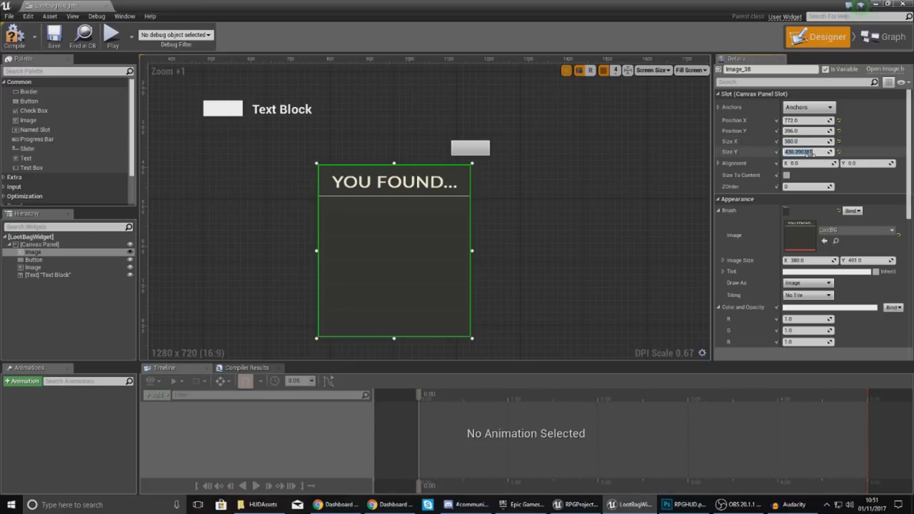
pyautogui.write('491')
pyautogui.press('Return')
pyautogui.click(527, 233)
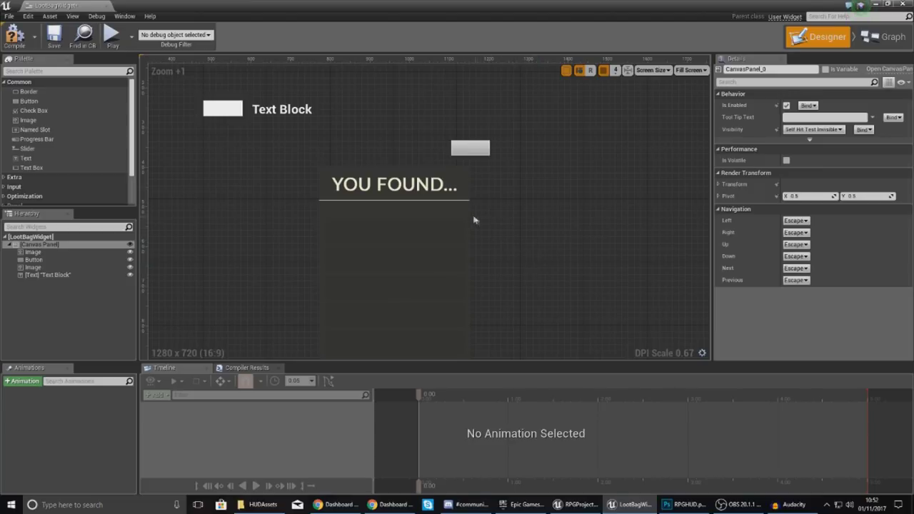
# - Anchor the loot background image to the centre of the canvas
pyautogui.click(436, 218)
pyautogui.click(802, 108)
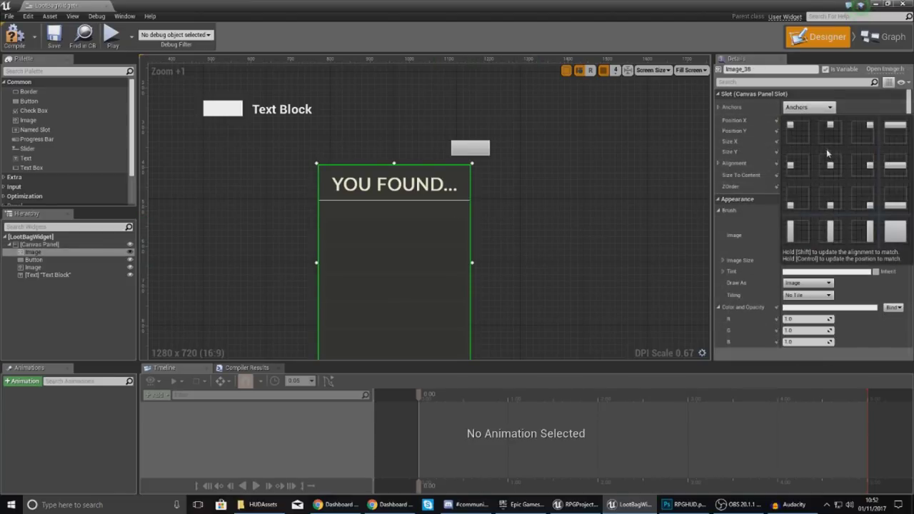
pyautogui.click(830, 165)
pyautogui.scroll(-6, 510, 255)
pyautogui.scroll(5, 514, 250)
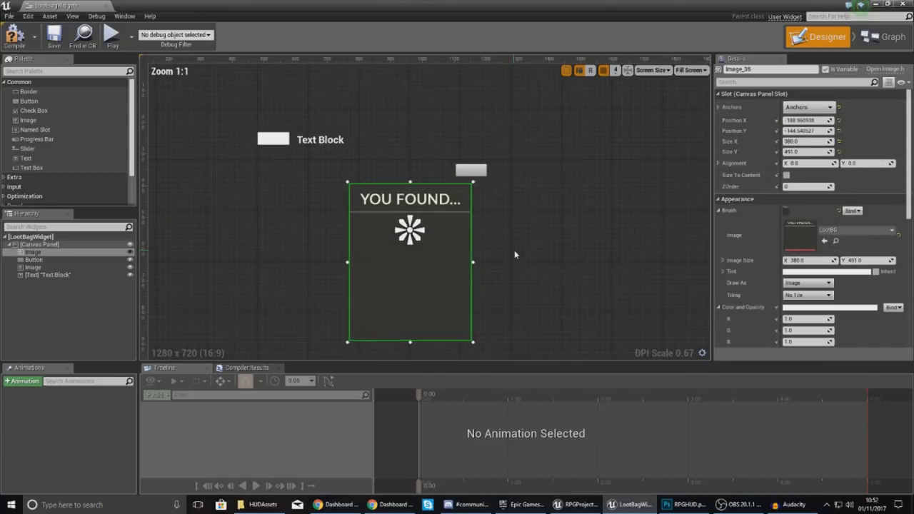
# - Move the button closer to the loot background's upper-right corner, at about X 1096, Y 352
pyautogui.scroll(4, 472, 172)
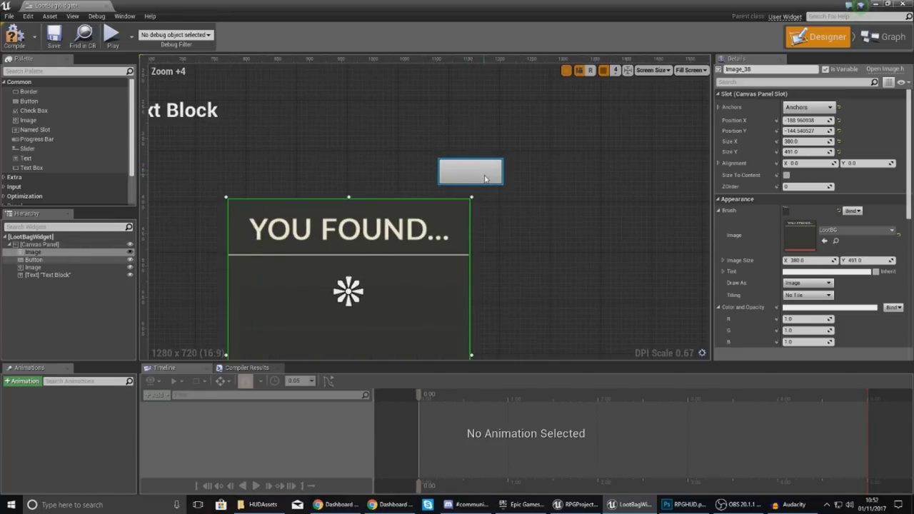
pyautogui.click(485, 179)
pyautogui.moveTo(485, 174)
pyautogui.mouseDown()
pyautogui.moveTo(492, 177)
pyautogui.moveTo(480, 187)
pyautogui.mouseUp()
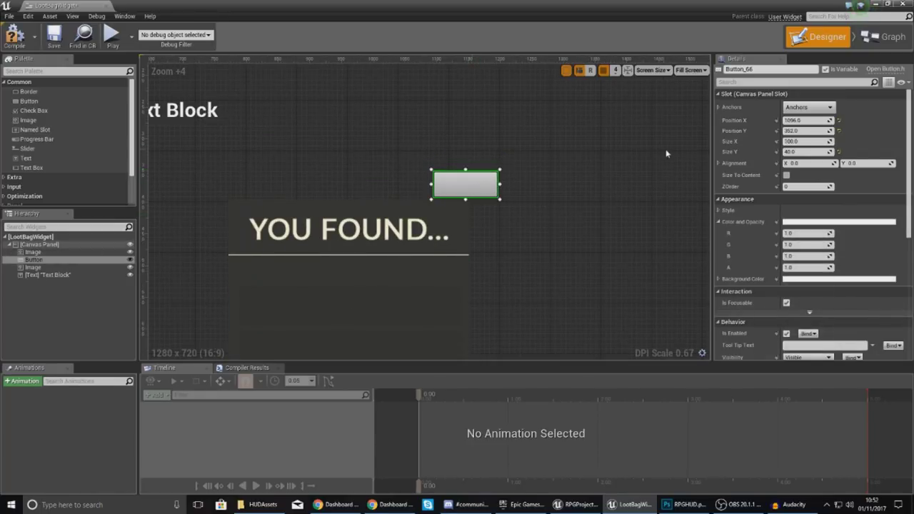
# - Give the button's Normal style the Close_Normal image with a margin of 0.0
pyautogui.click(718, 211)
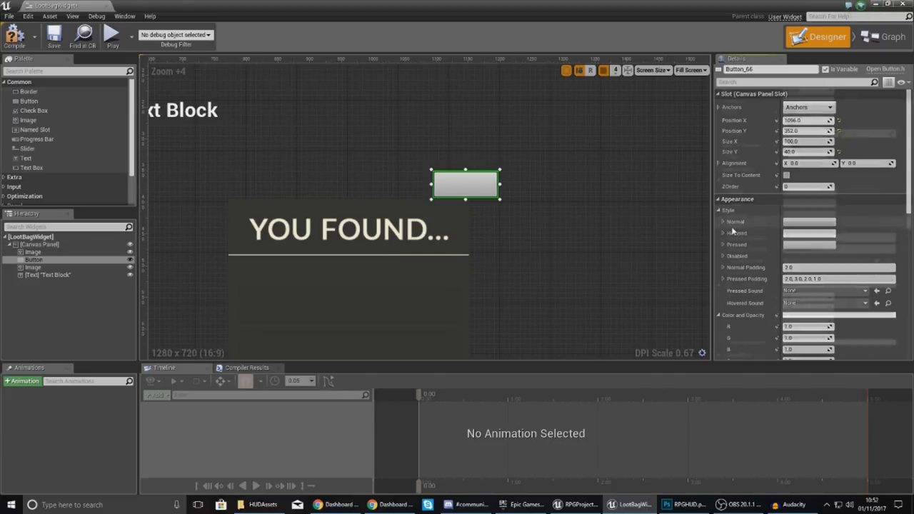
pyautogui.scroll(-1, 722, 207)
pyautogui.click(723, 192)
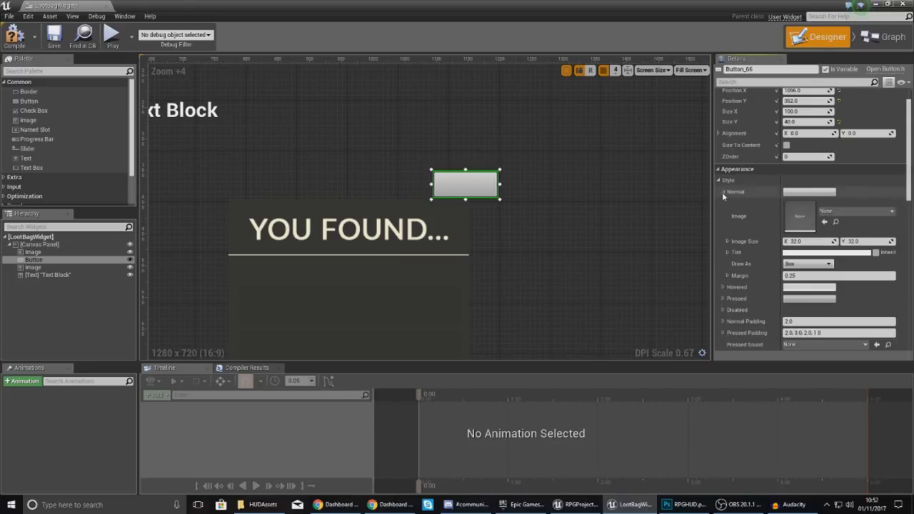
pyautogui.click(838, 212)
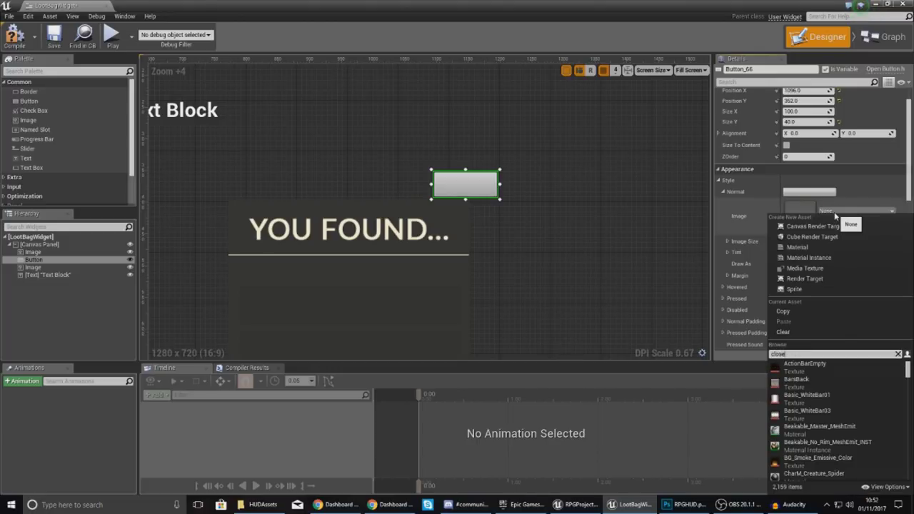
pyautogui.click(800, 367)
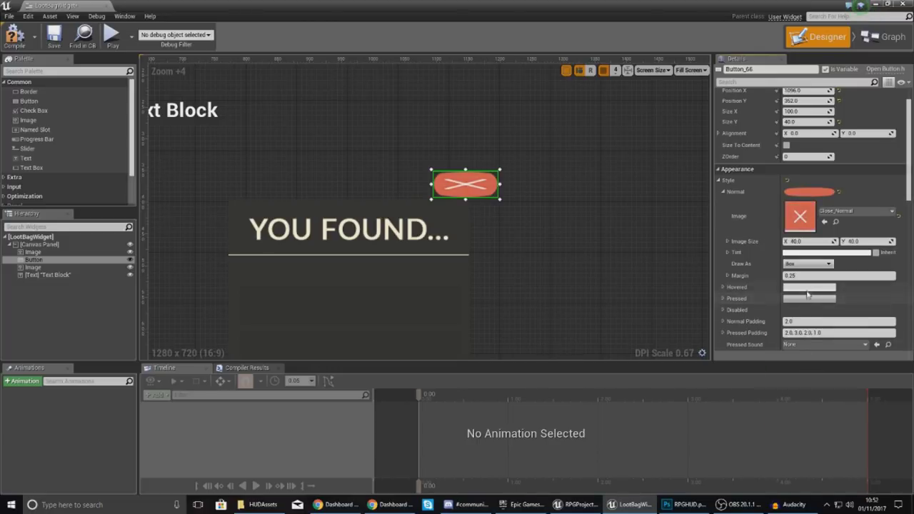
pyautogui.click(809, 275)
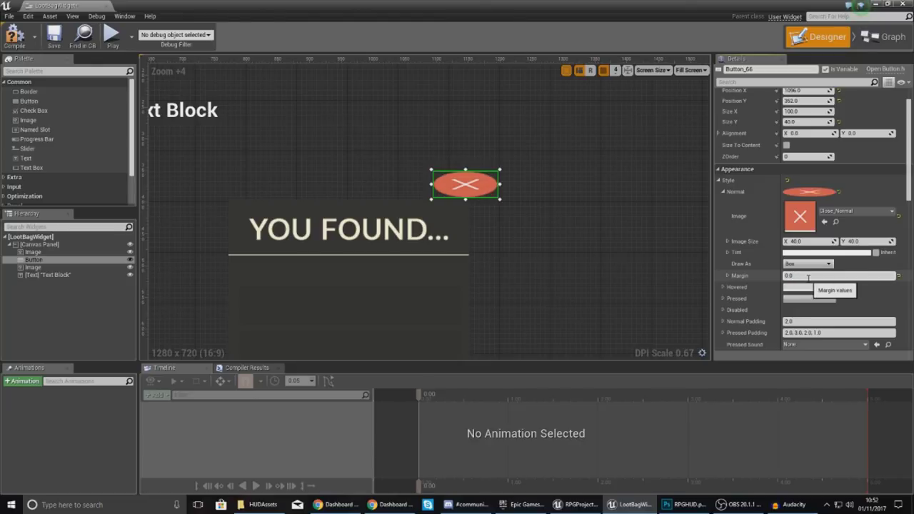
pyautogui.write('0.0')
pyautogui.press('Return')
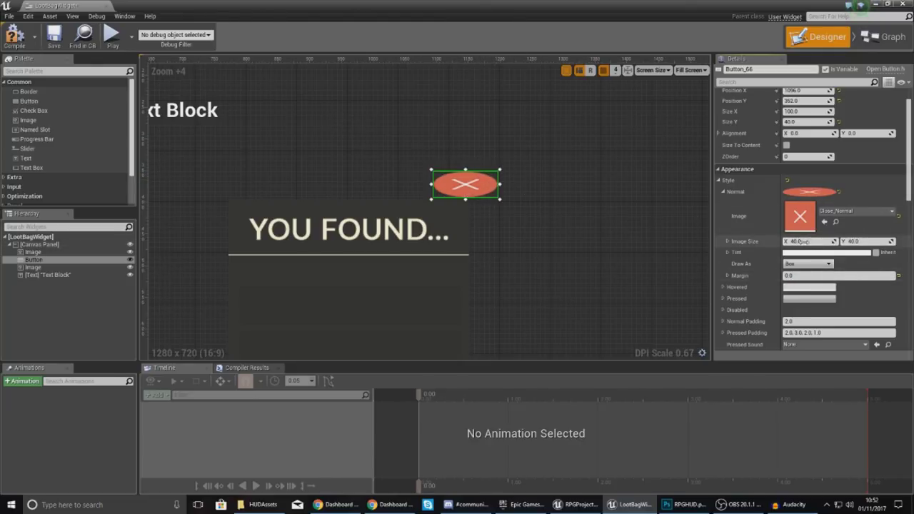
# - Set the close button's Size X to 40 so it is square
pyautogui.click(800, 111)
pyautogui.write('40')
pyautogui.press('Return')
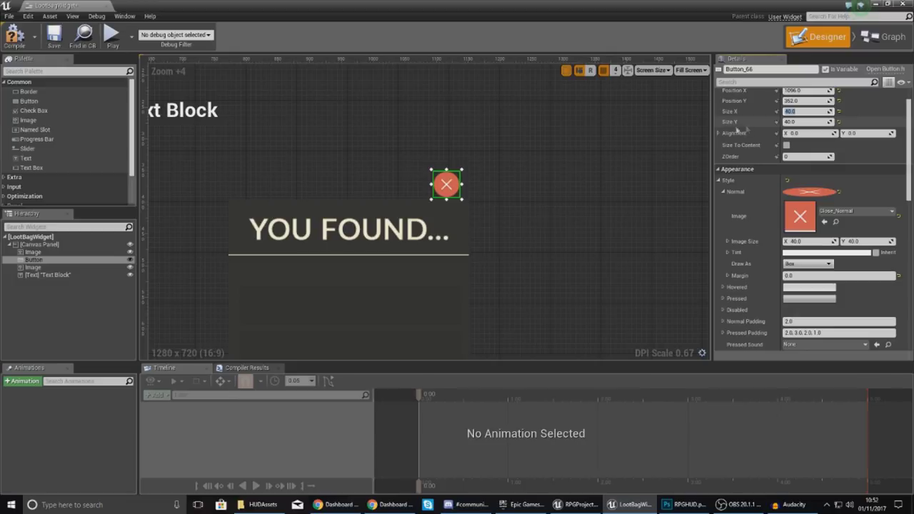
# - Anchor the close button to the canvas centre and move it onto the loot background's upper-right corner, at about X 163, Y -165
pyautogui.scroll(2, 815, 179)
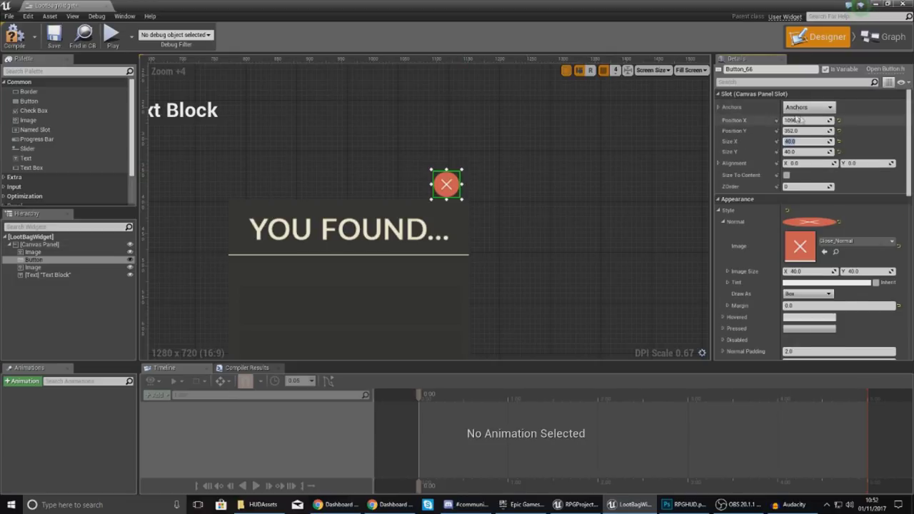
pyautogui.click(809, 107)
pyautogui.click(829, 163)
pyautogui.moveTo(453, 190); pyautogui.dragTo(472, 205)
pyautogui.click(473, 216)
pyautogui.click(471, 207)
pyautogui.click(477, 216)
pyautogui.click(465, 203)
pyautogui.moveTo(520, 278); pyautogui.dragTo(510, 222, button='right')
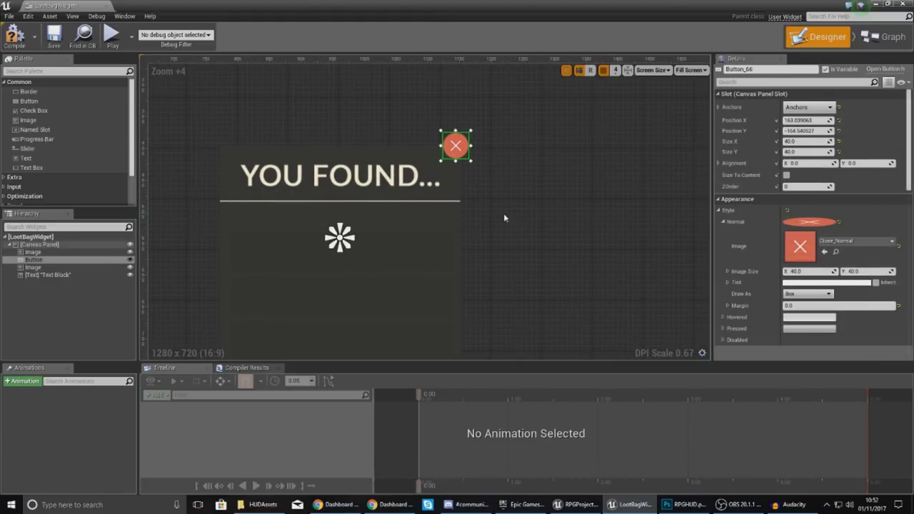
# - Give the close button's Hovered style the Close_Rollover image with a margin of 0.0
pyautogui.click(500, 207)
pyautogui.scroll(8, 459, 115)
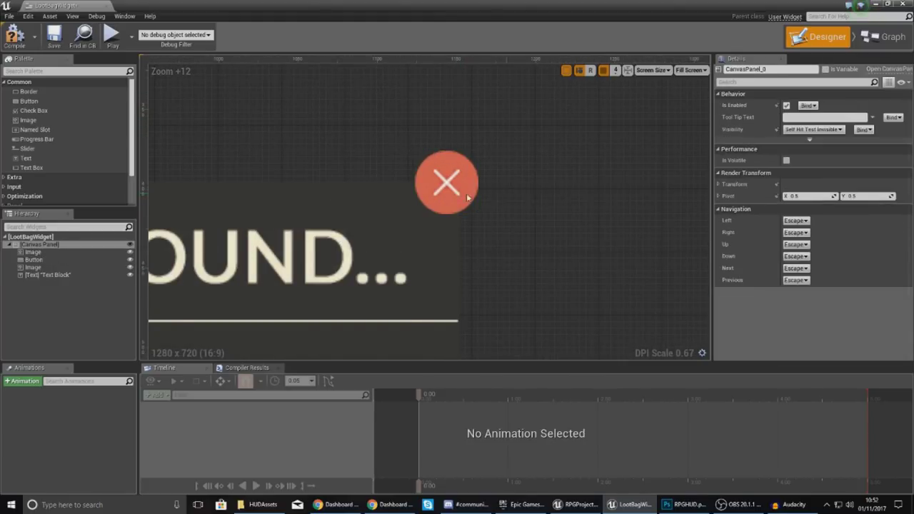
pyautogui.click(444, 190)
pyautogui.click(723, 223)
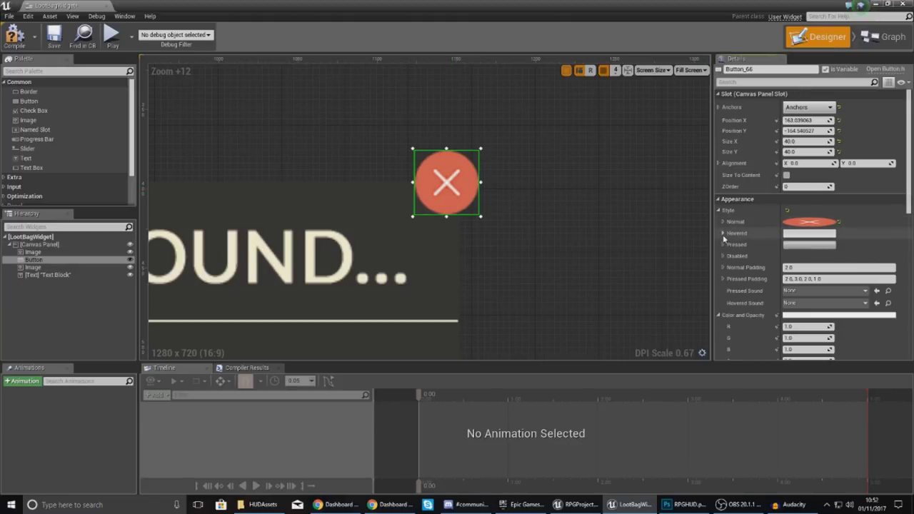
pyautogui.click(723, 233)
pyautogui.click(828, 256)
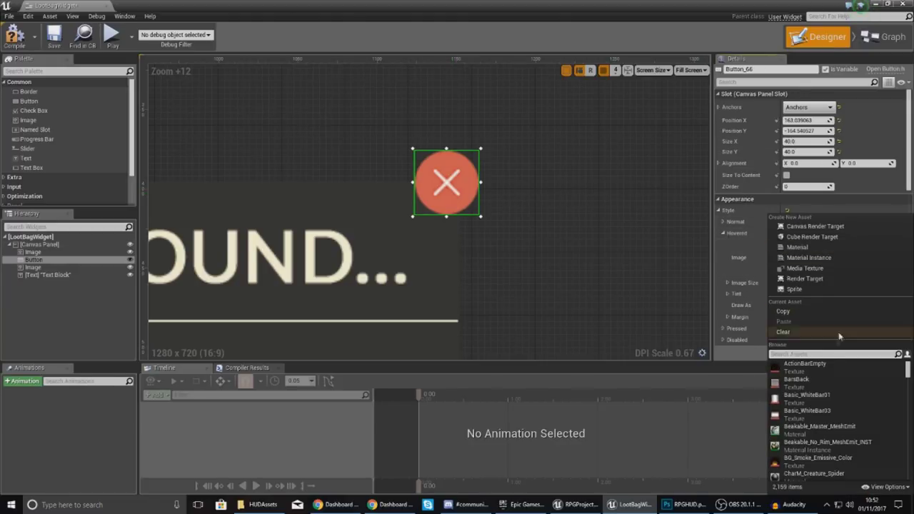
pyautogui.write('close')
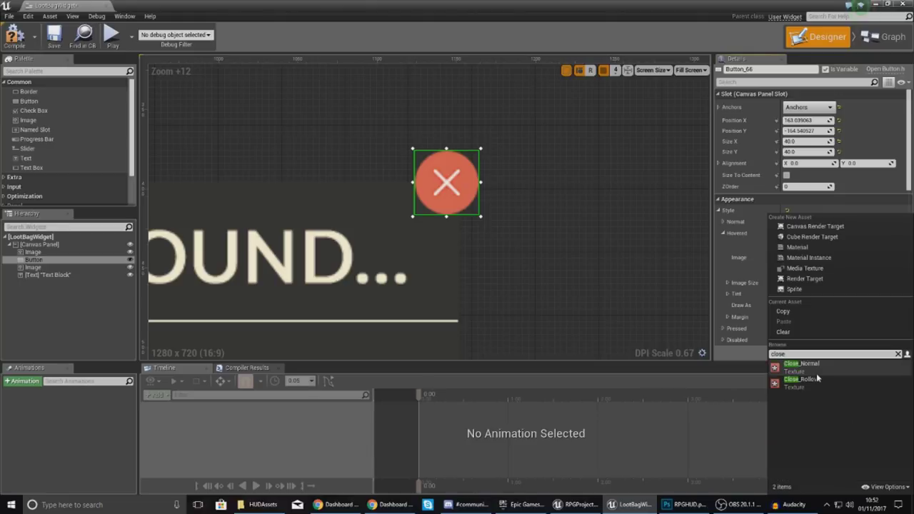
pyautogui.click(812, 386)
pyautogui.click(810, 320)
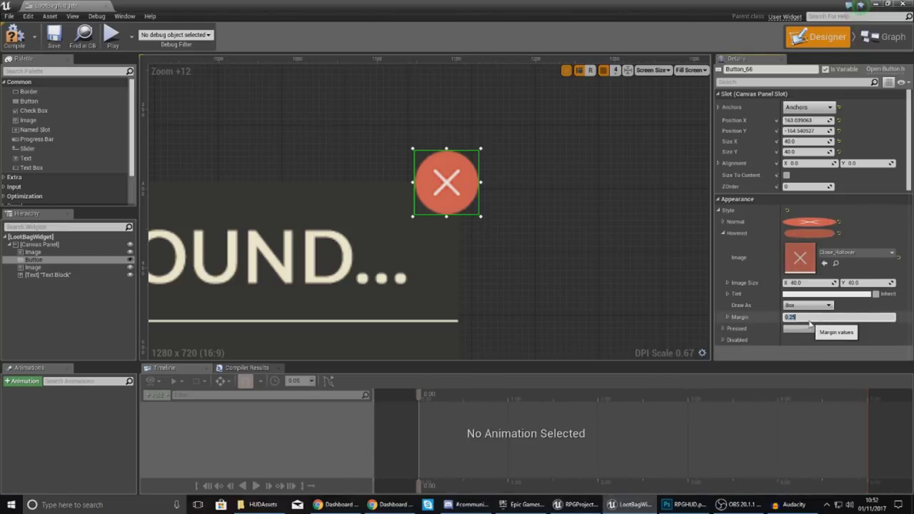
pyautogui.write('0.0')
# - Give the close button's Pressed style the Close_Normal image with a margin of 0
pyautogui.click(723, 233)
pyautogui.click(722, 245)
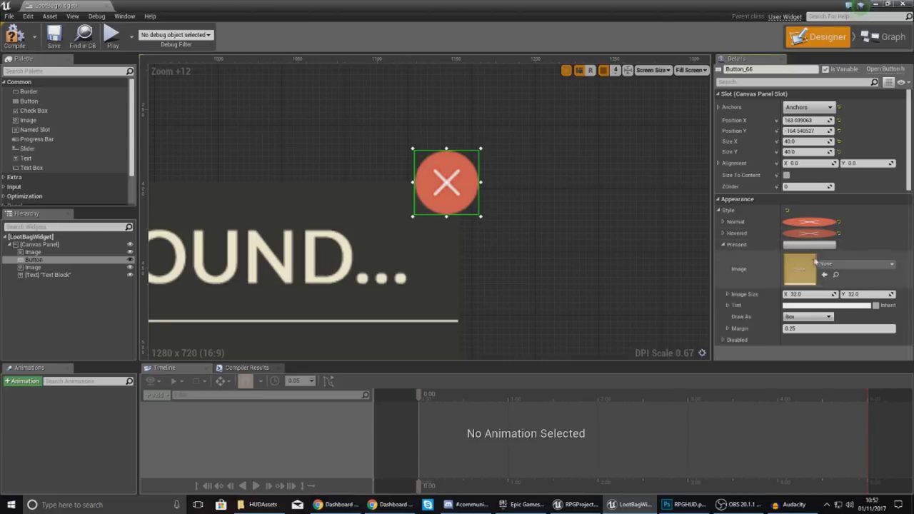
pyautogui.click(828, 266)
pyautogui.write('c')
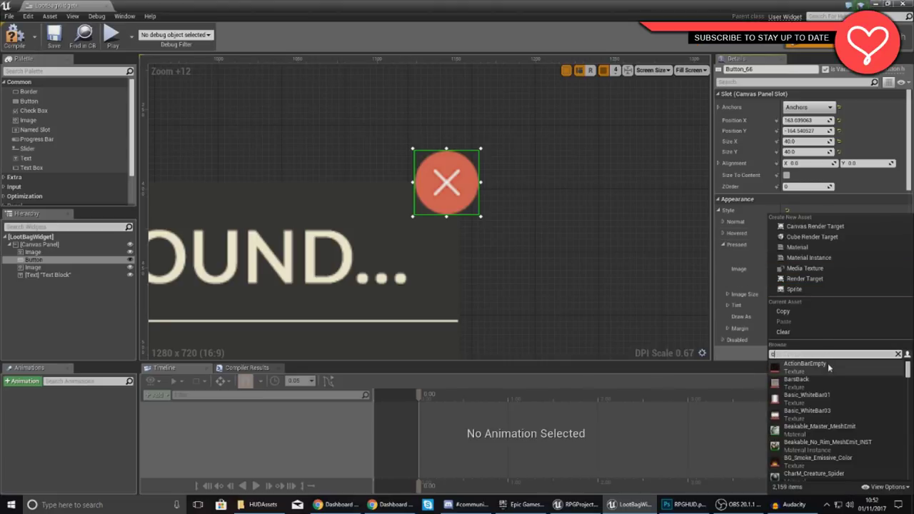
pyautogui.write('lose')
pyautogui.click(828, 363)
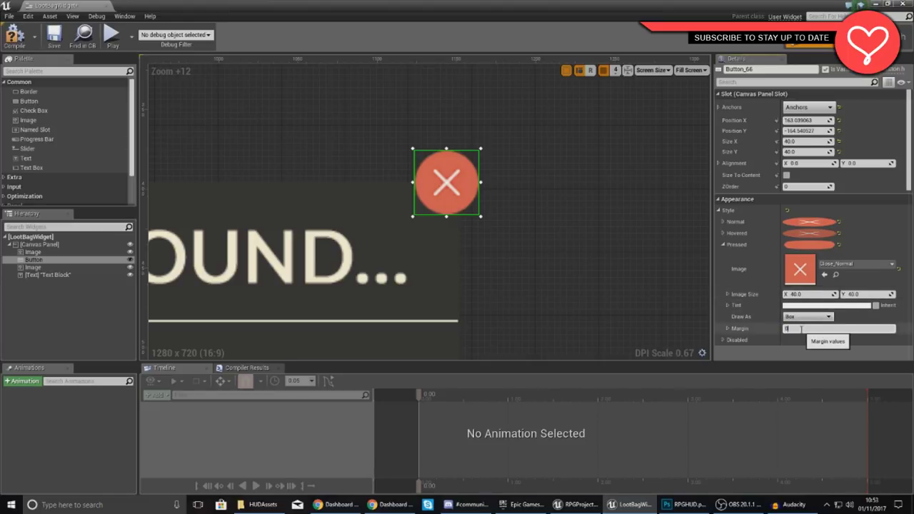
pyautogui.click(483, 170)
pyautogui.click(464, 185)
pyautogui.click(503, 179)
pyautogui.click(435, 189)
pyautogui.click(535, 184)
pyautogui.click(432, 200)
pyautogui.click(507, 190)
pyautogui.scroll(-11, 471, 164)
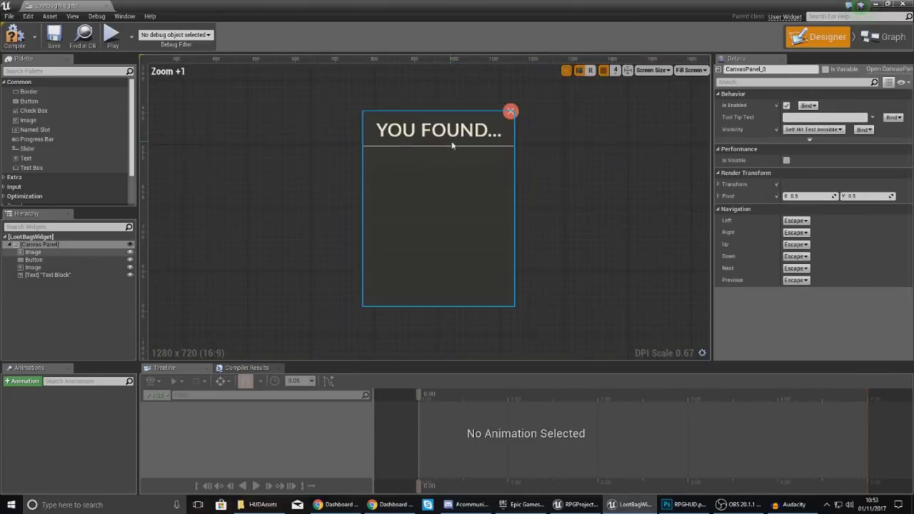
pyautogui.moveTo(266, 161); pyautogui.dragTo(296, 205, button='right')
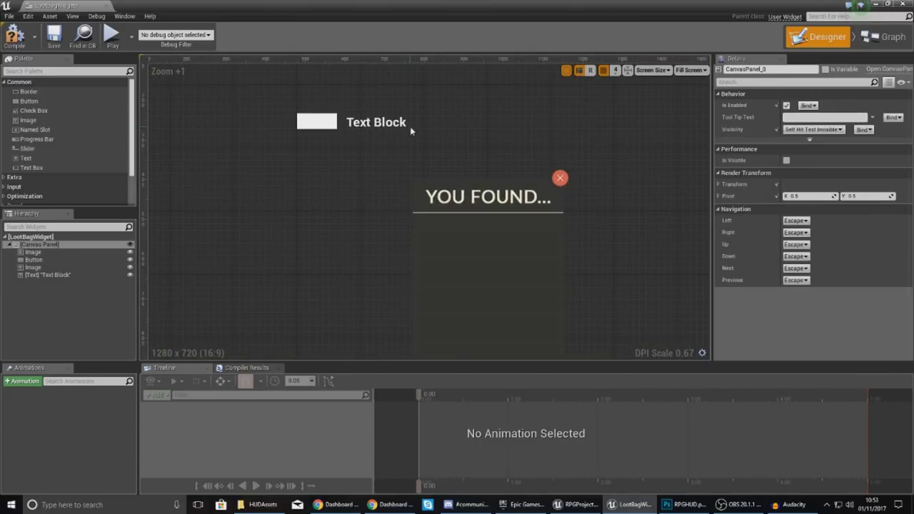